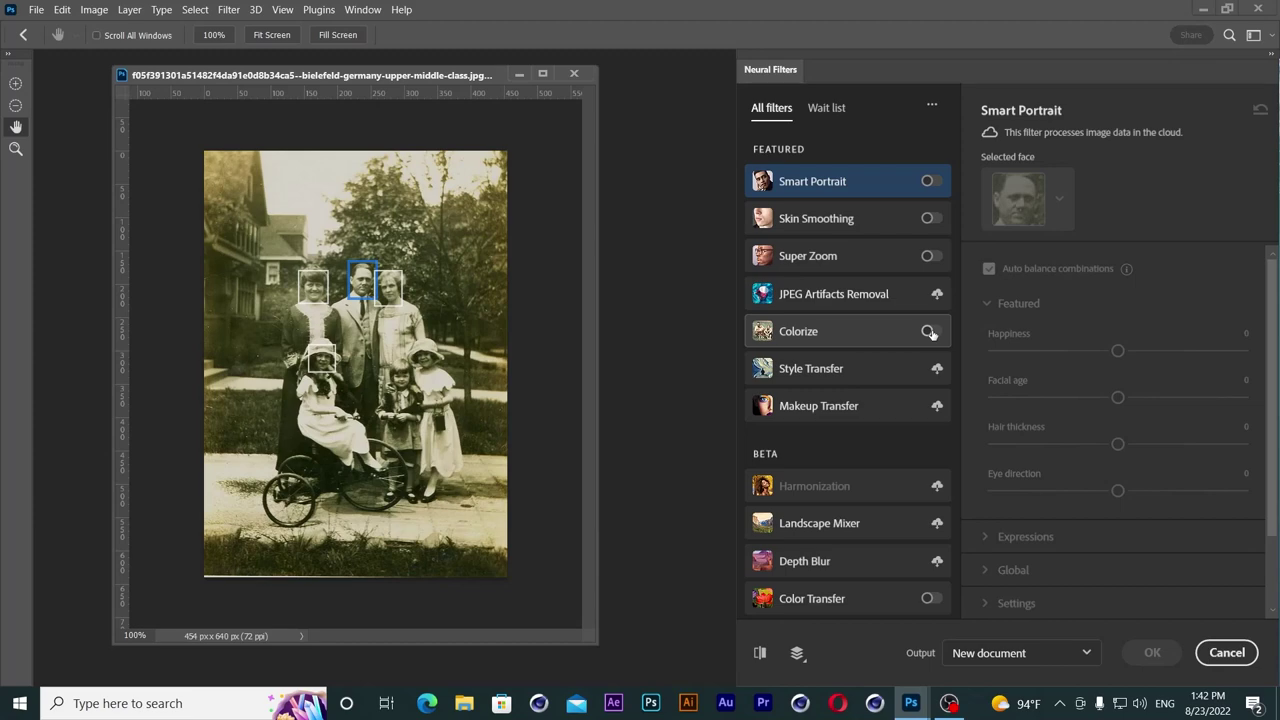
Step: Switch on Neural Filters Colorize for the sepia family photo and Skin Smoothing for IMG_1862
left_click(931, 333)
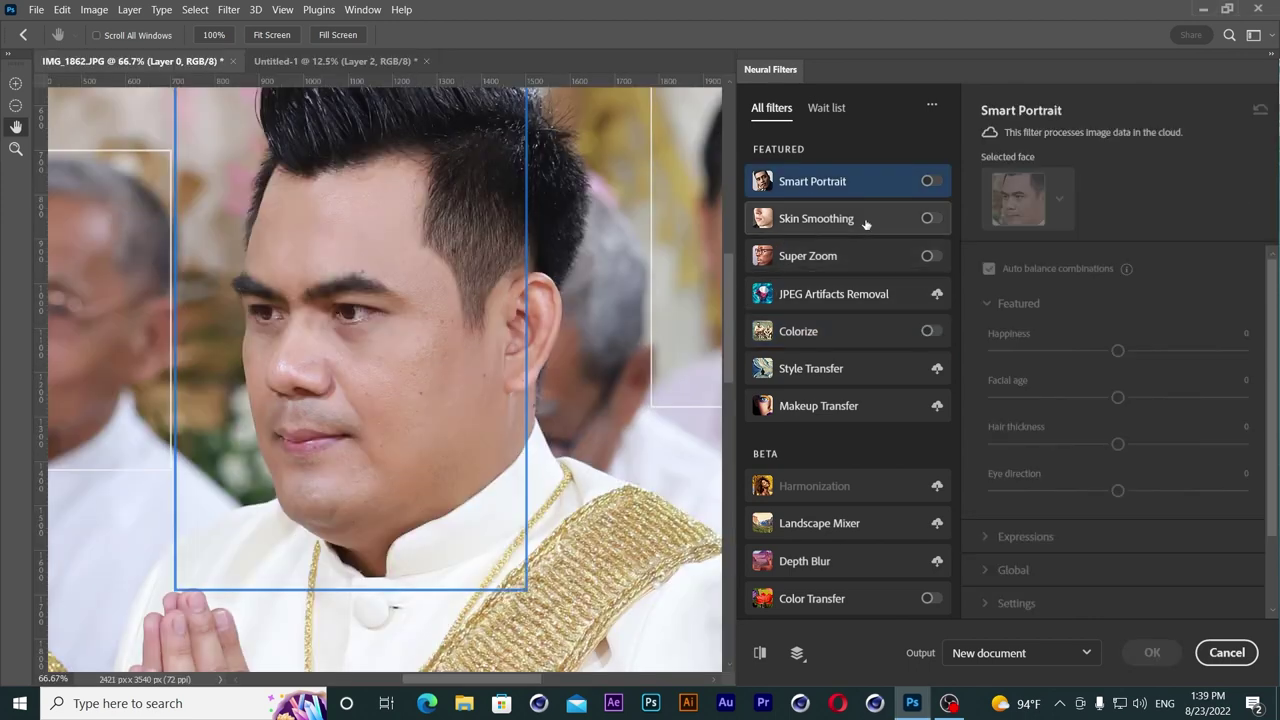
left_click(930, 219)
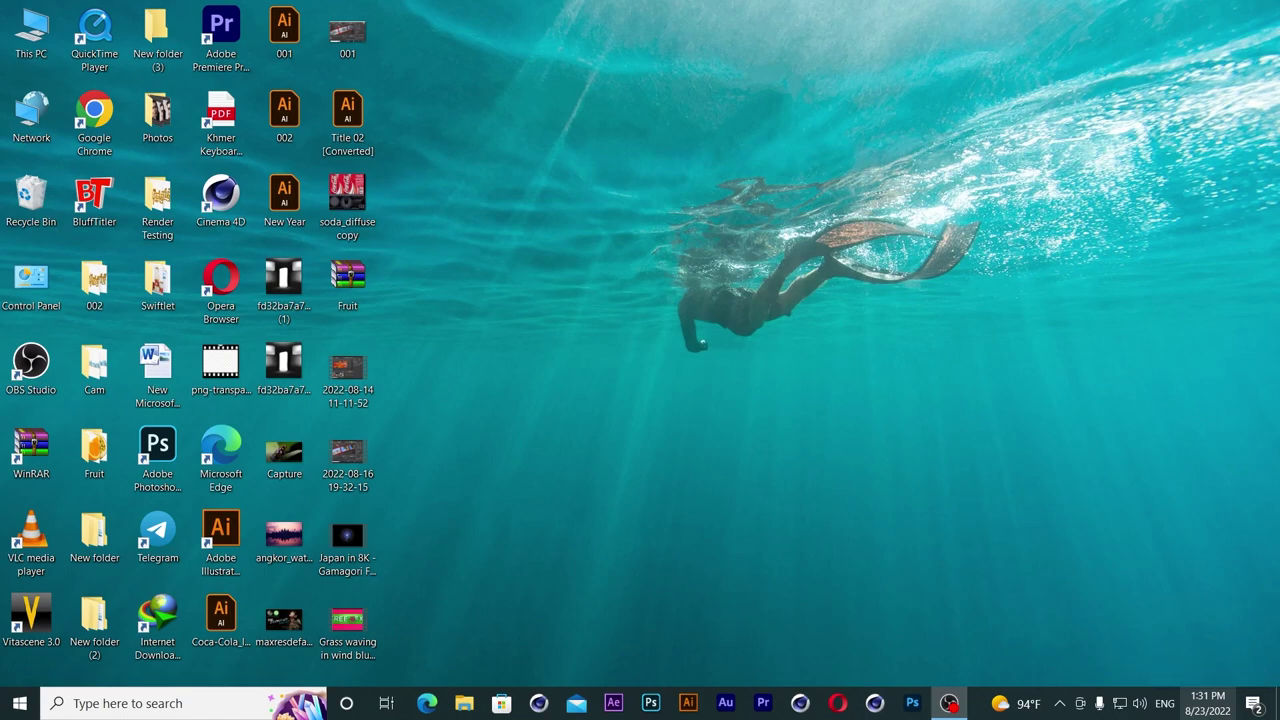
Step: Look for Photoshop in the Start menu, then browse to DATA 02 (F:) > New Software > Phoshop 2022
left_click(18, 706)
left_click(153, 472)
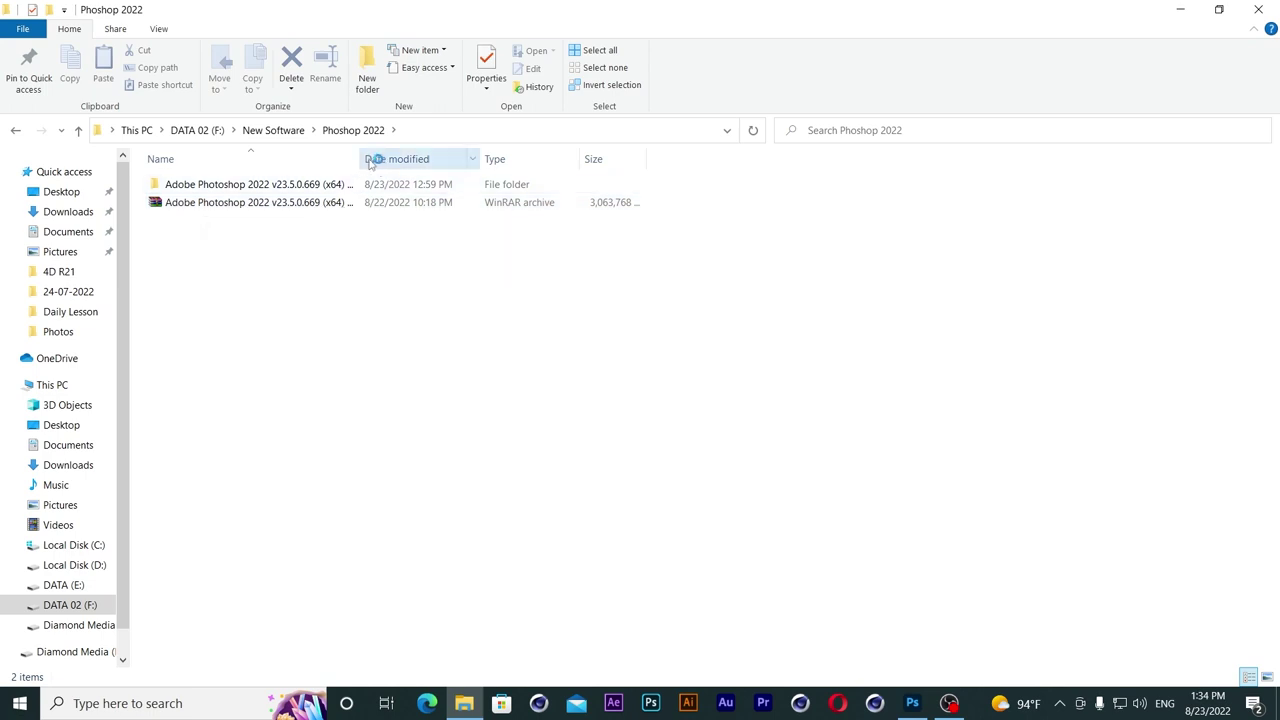
left_click_drag(362, 159, 450, 159)
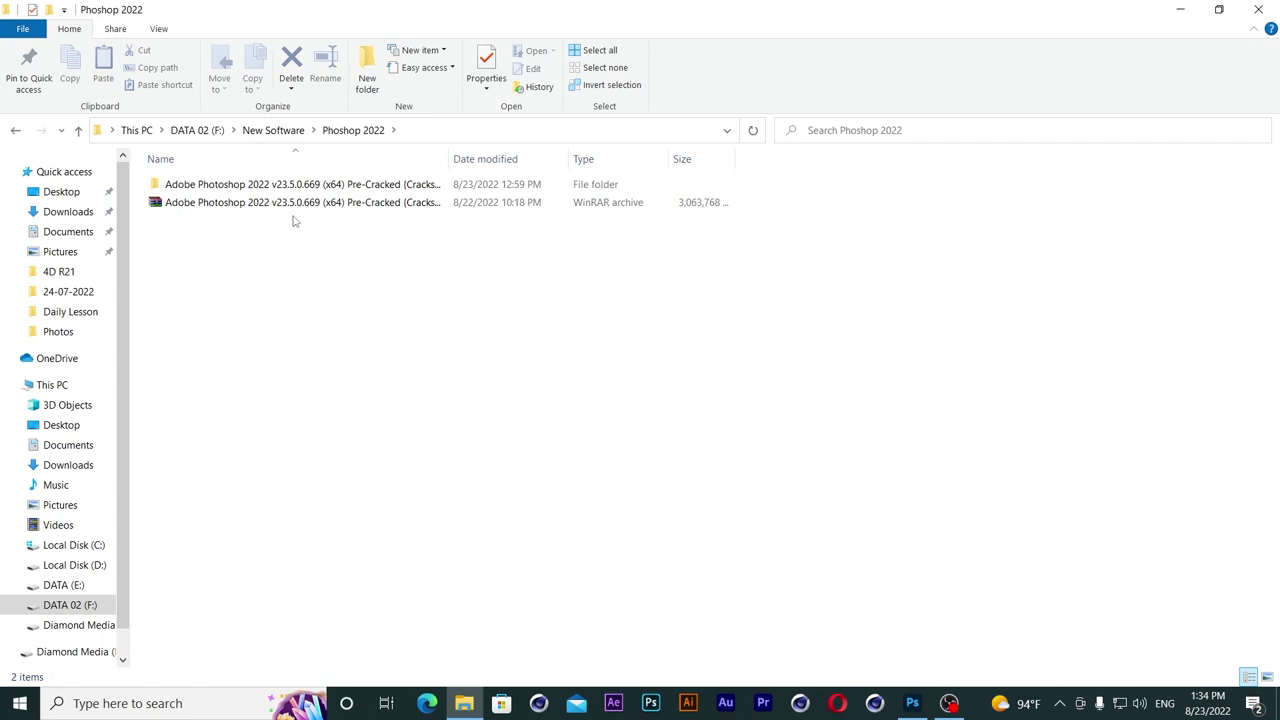
Step: Check the 2.92 GB WinRAR archive's options, then open the Adobe Photoshop 2022 v23.5.0.669 folder
left_click(266, 205)
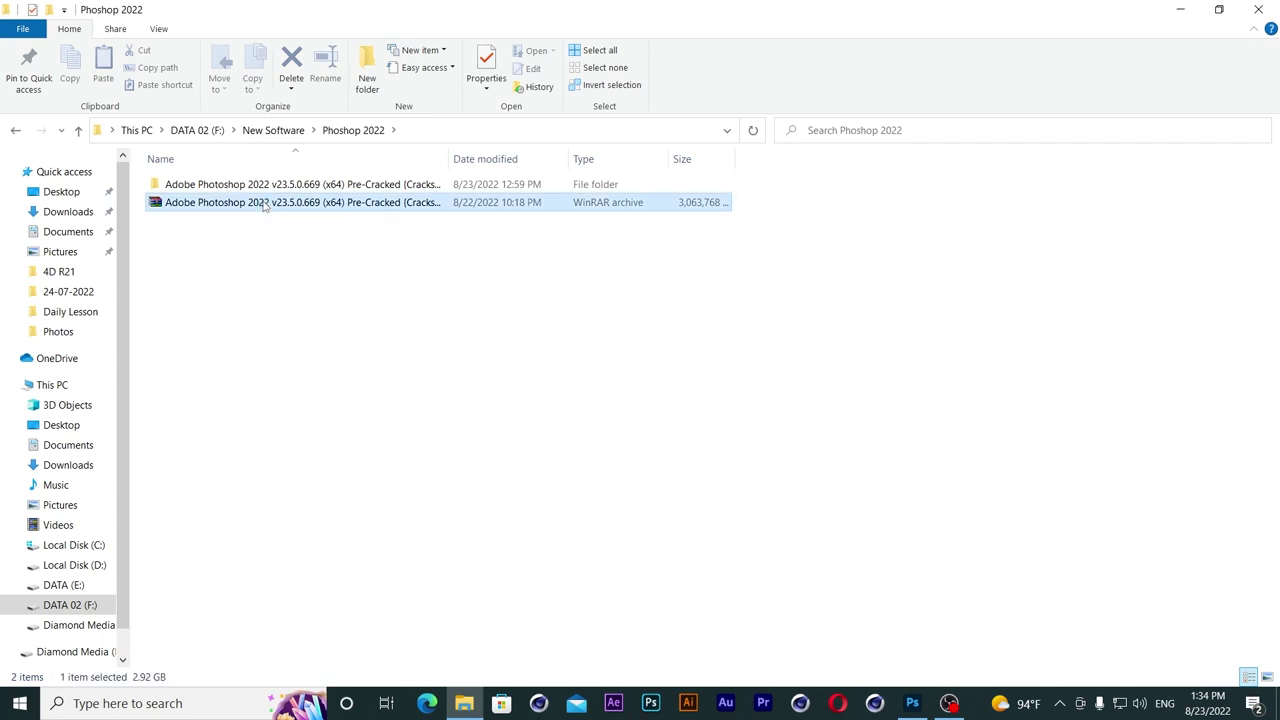
right_click(263, 201)
left_click(233, 215)
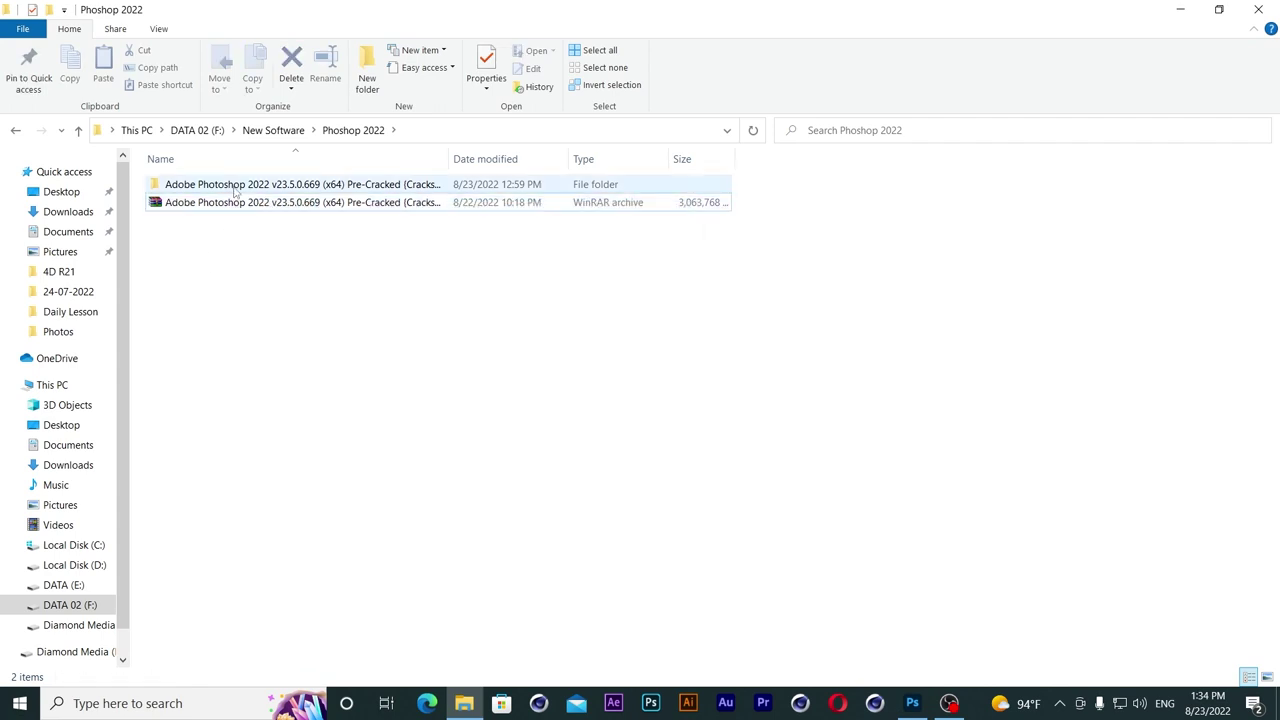
double_click(233, 190)
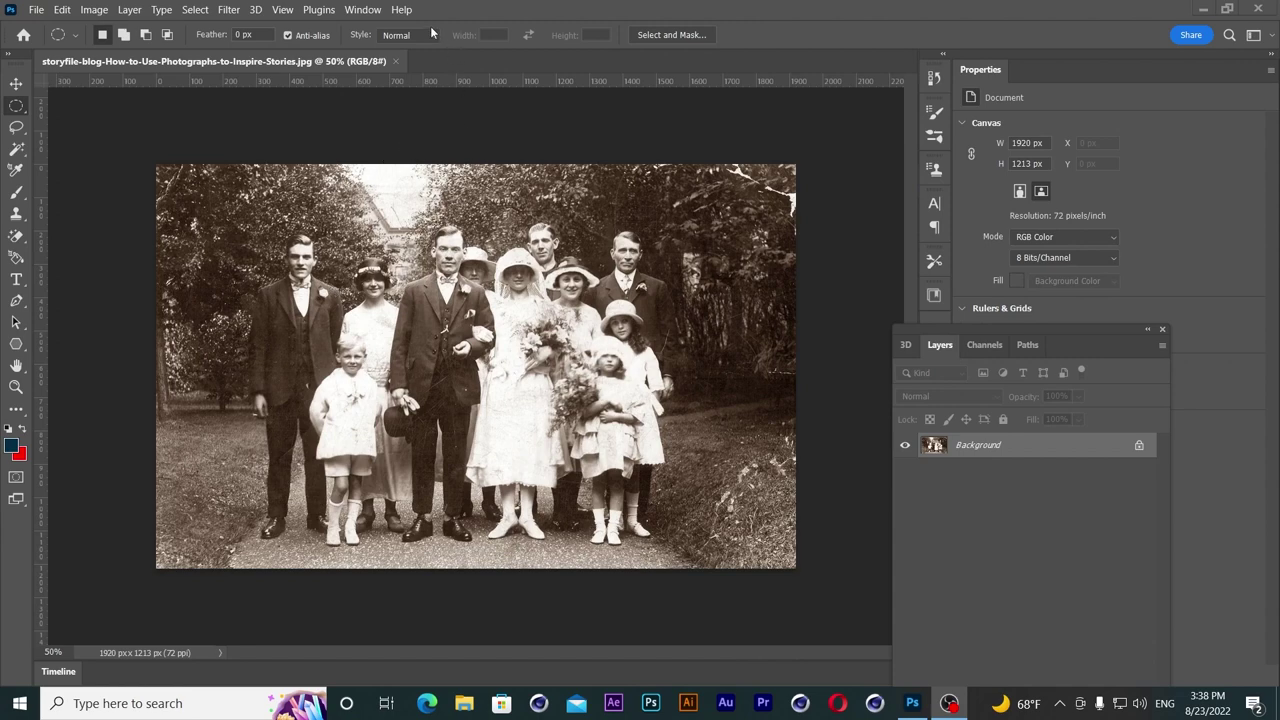
Step: Check the signed-in account under the Help menu, then browse the Filter menu
left_click(401, 10)
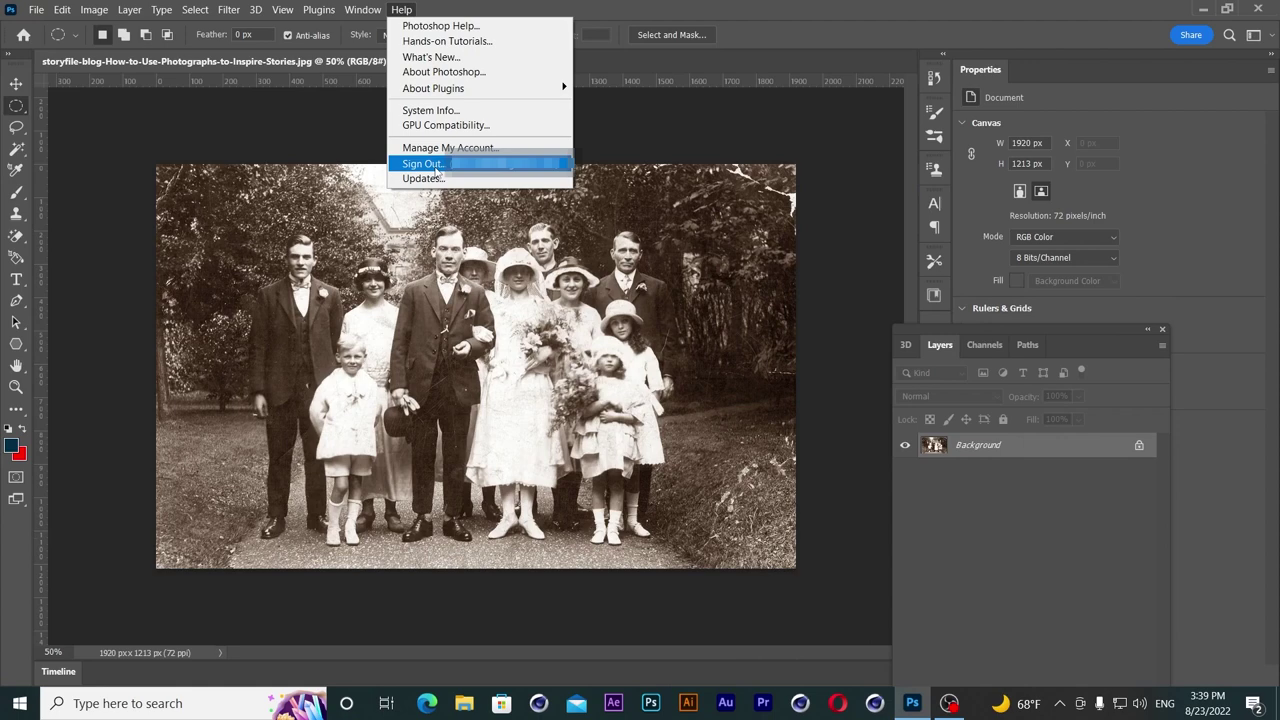
left_click(276, 86)
left_click(231, 12)
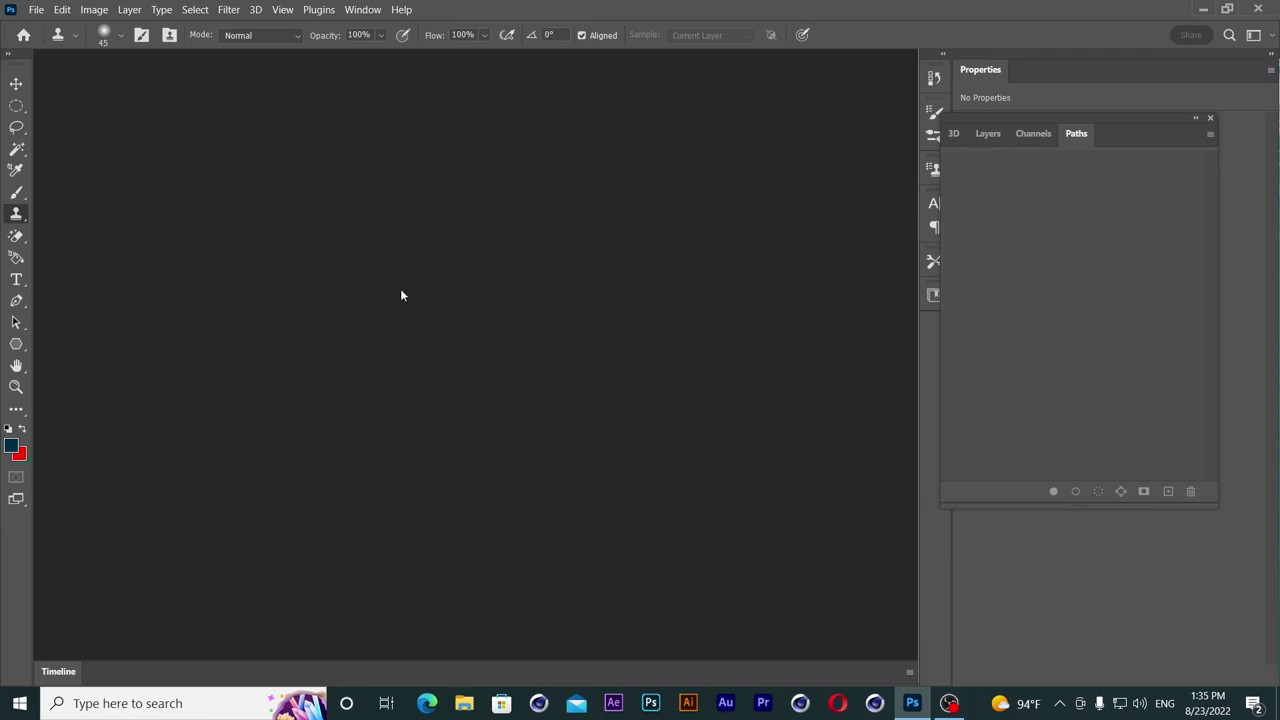
Step: Open the wedding portrait IMG_1862.JPG (2421 × 3540 px) from Desktop\Photos with Ctrl+O
key("ctrl+o")
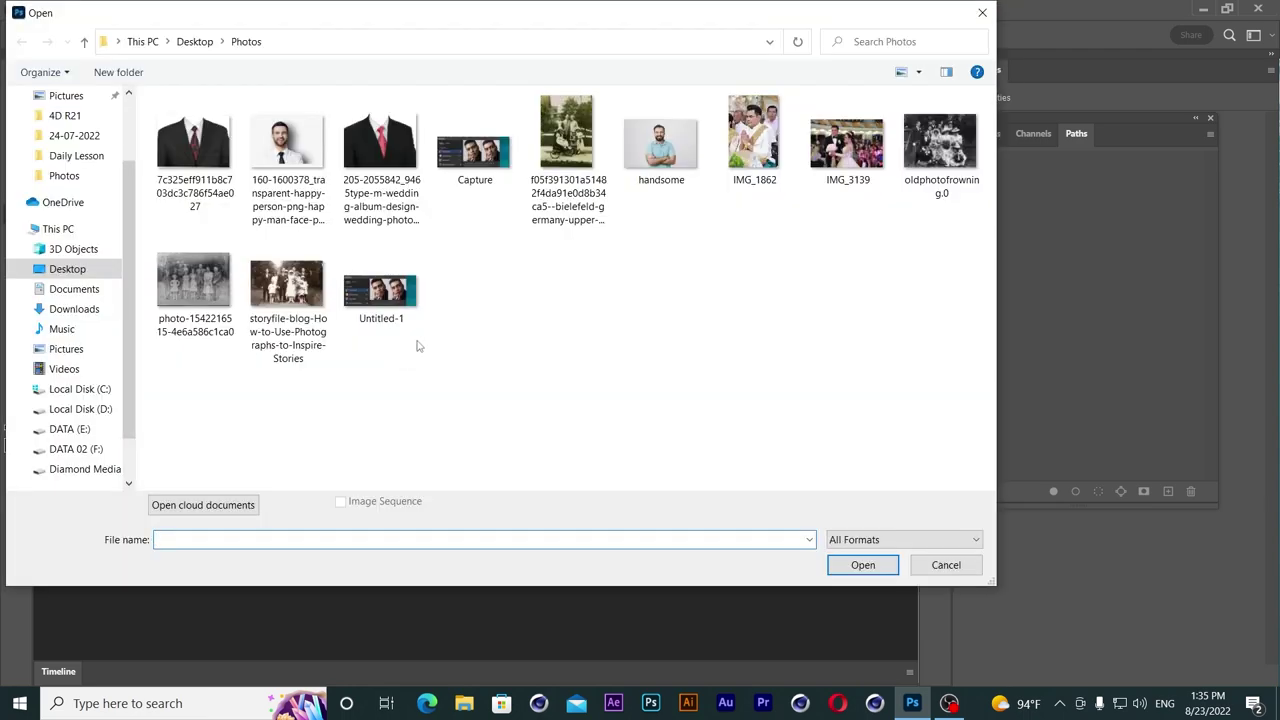
double_click(757, 140)
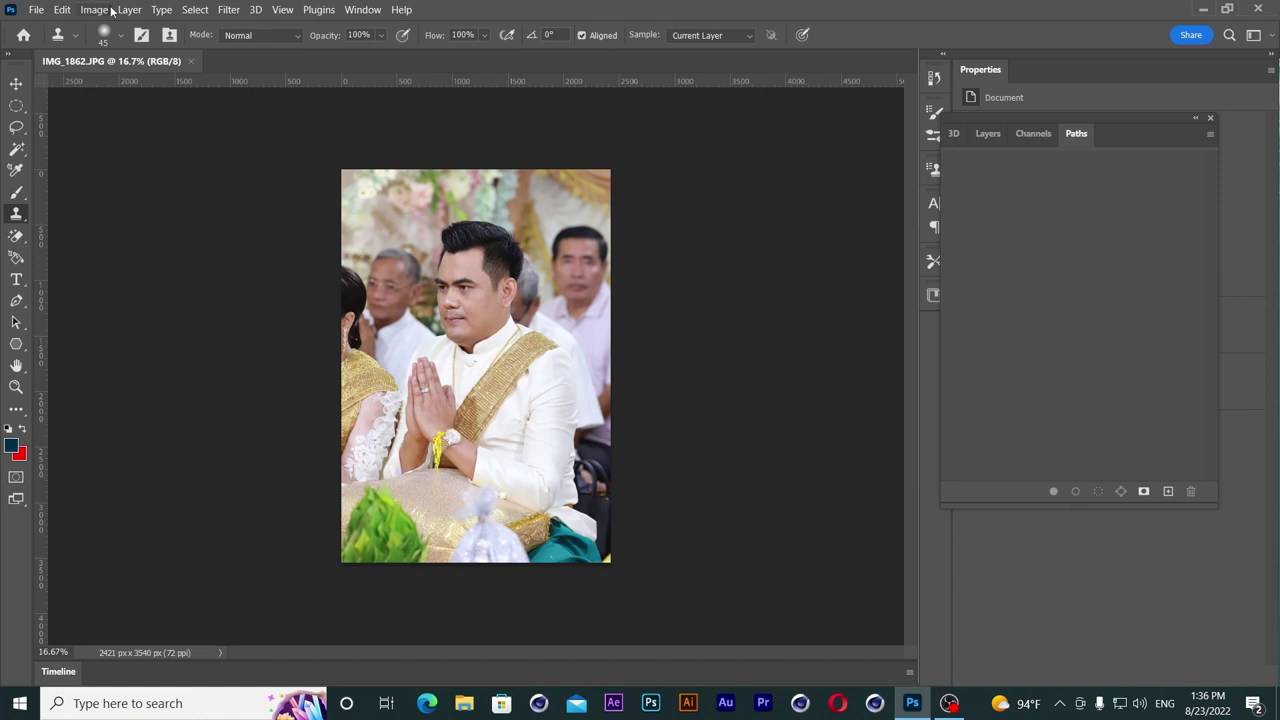
left_click(231, 14)
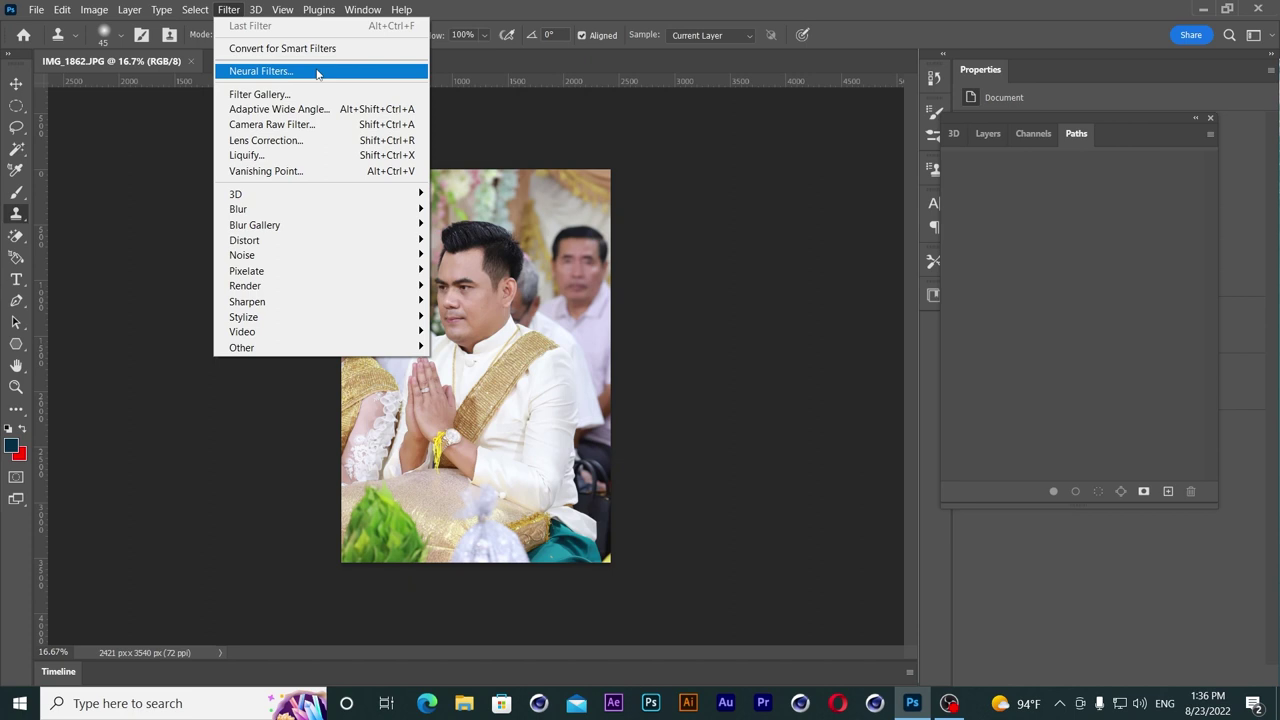
Step: In Neural Filters, cancel the Makeup Transfer download and enable Super Zoom with New document output
left_click(317, 74)
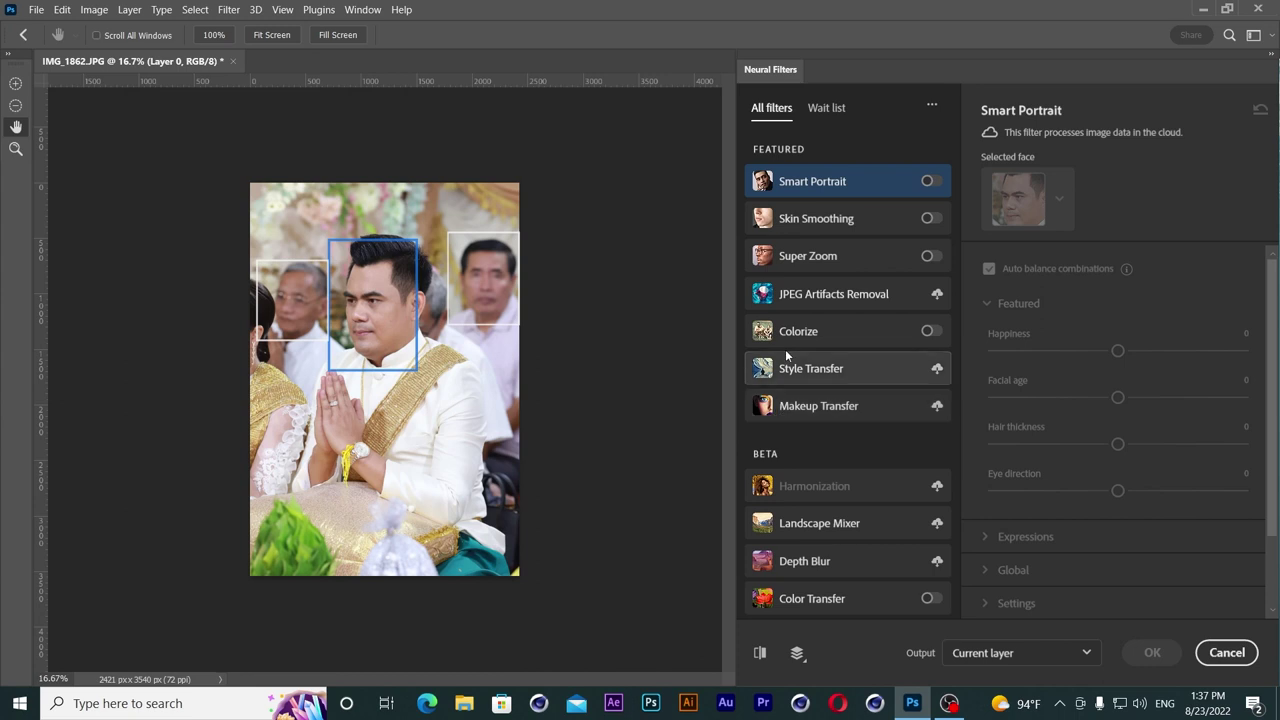
left_click(936, 406)
left_click(1108, 440)
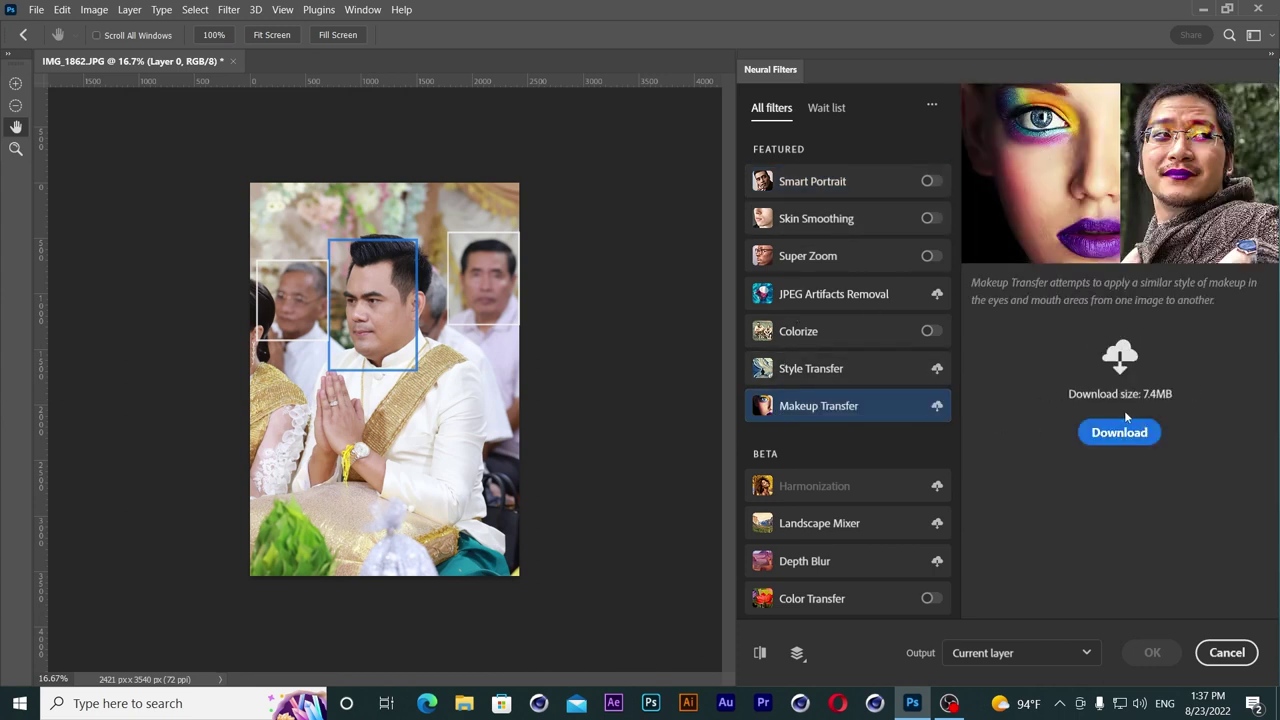
left_click(1107, 440)
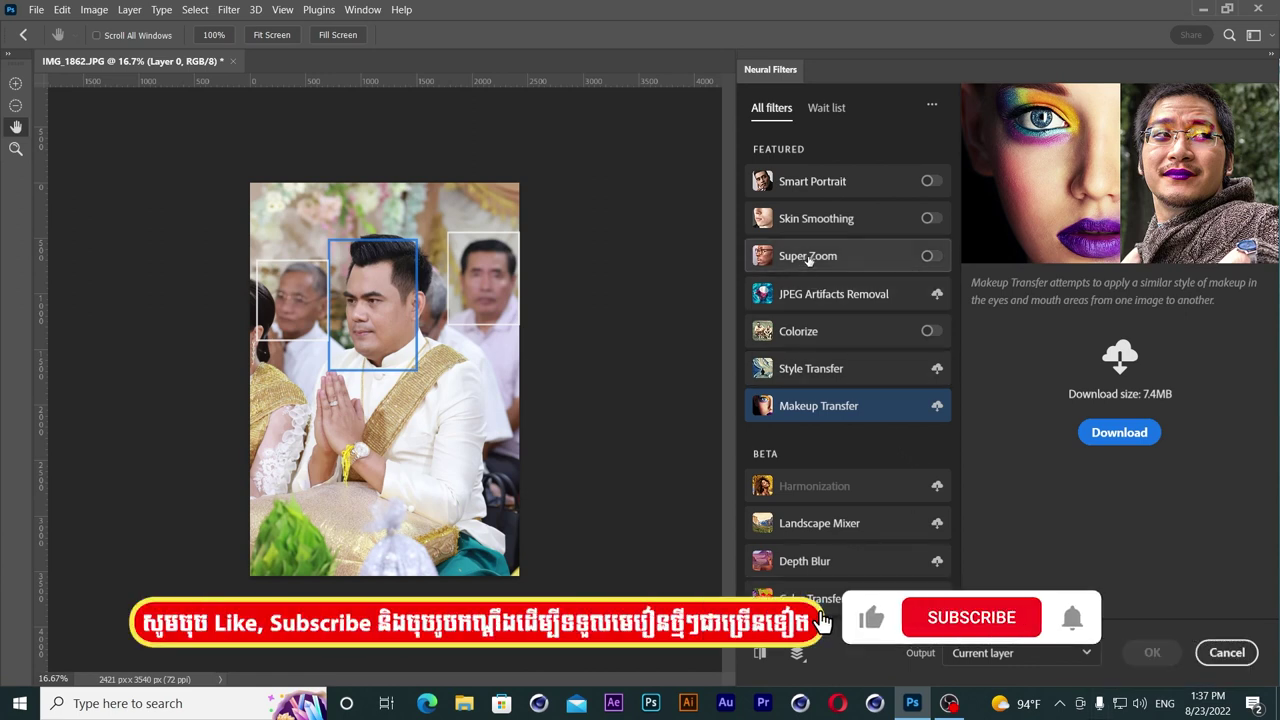
left_click(930, 256)
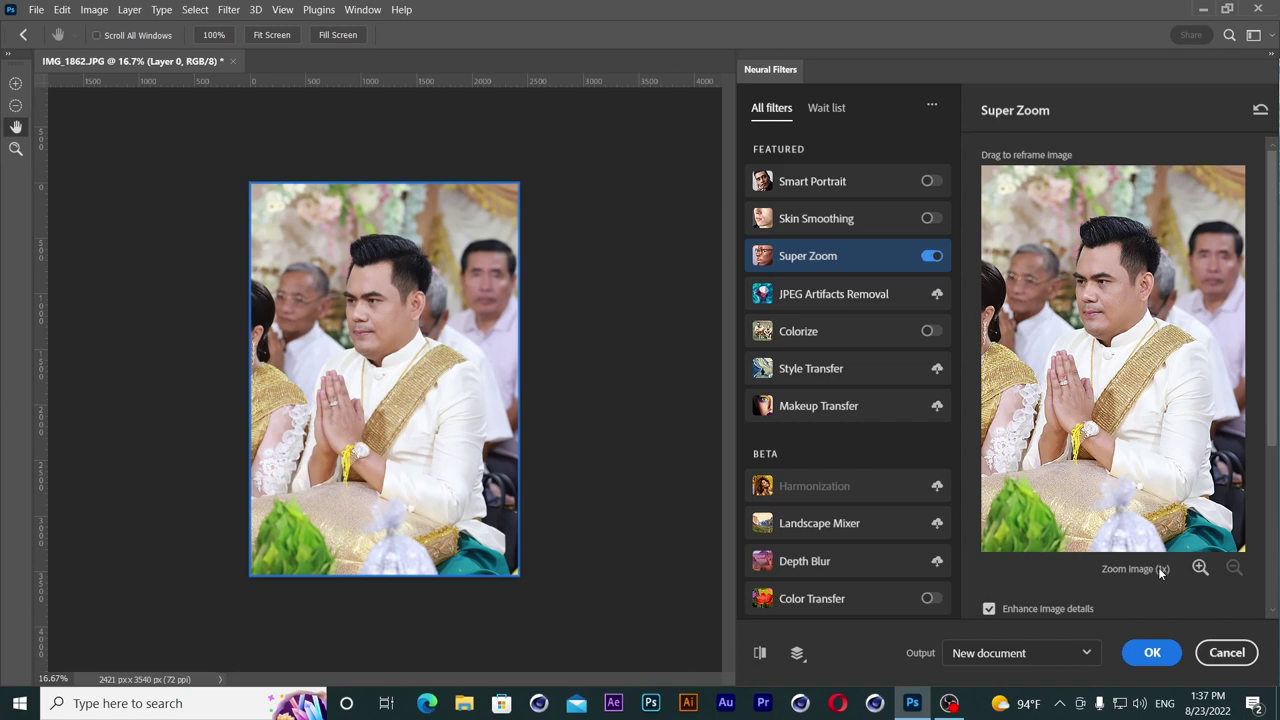
Step: Set Super Zoom to 2x and apply it, producing a 4842 × 7080 px new document
left_click(1200, 567)
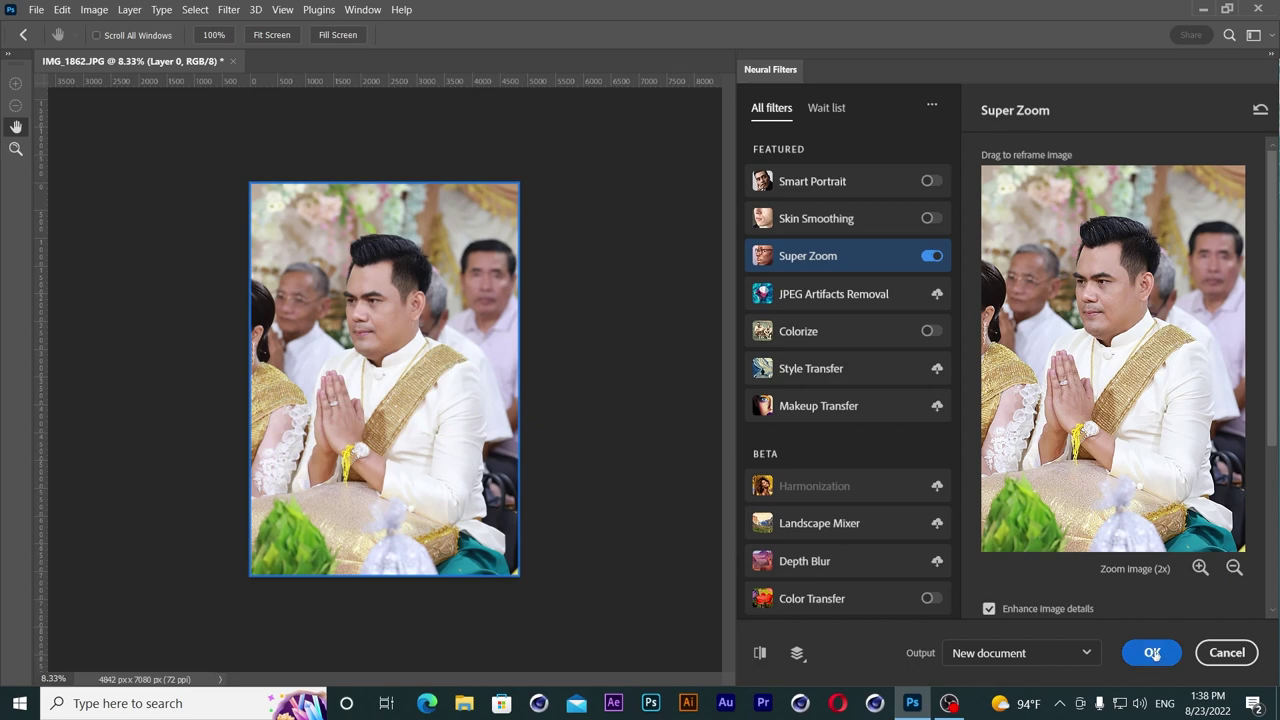
left_click(1152, 653)
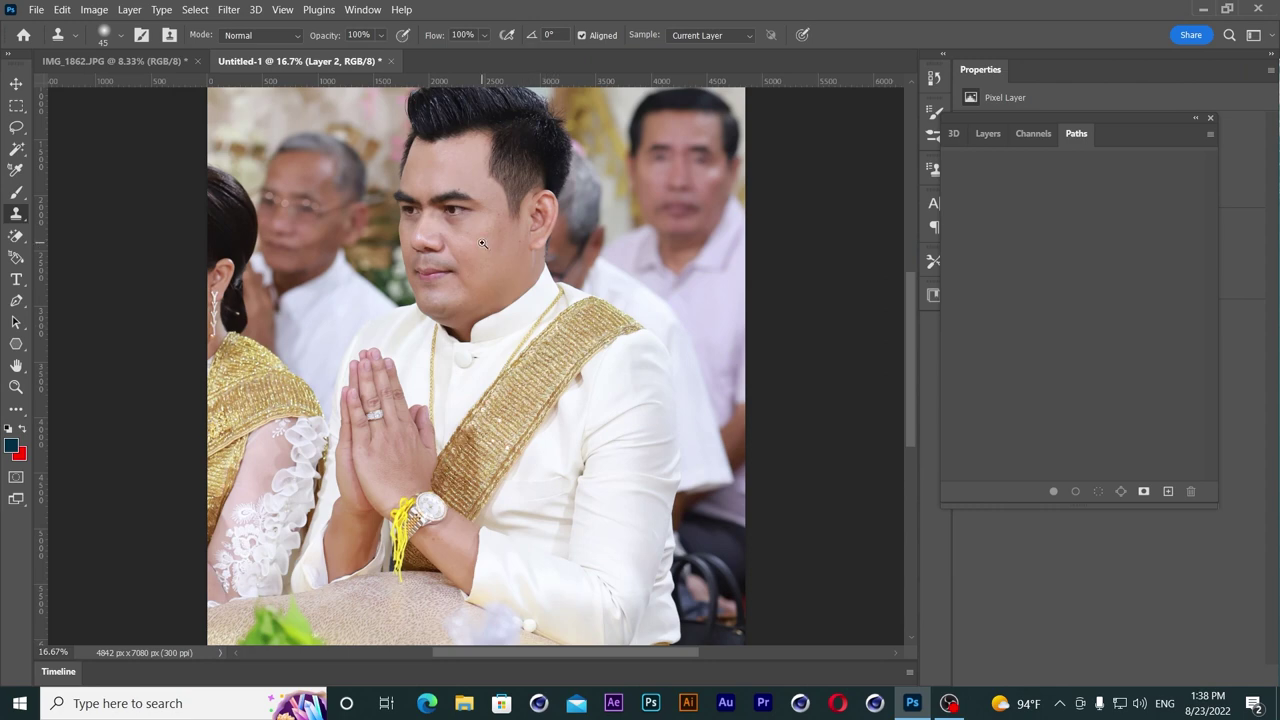
Step: Zoom around the Untitled-1 enlargement and compare it with IMG_1862.JPG, ending on the original
scroll(482, 244, "up", 1)
scroll(487, 317, "up", 2)
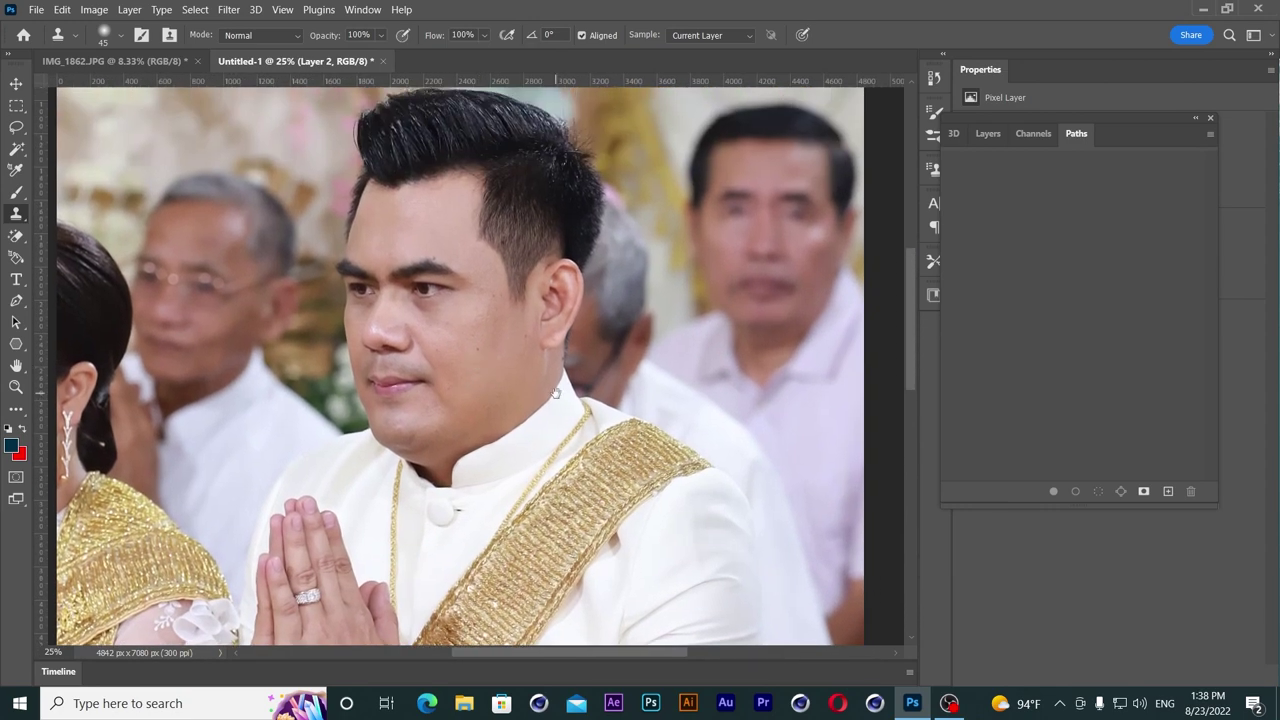
scroll(555, 392, "down", 1)
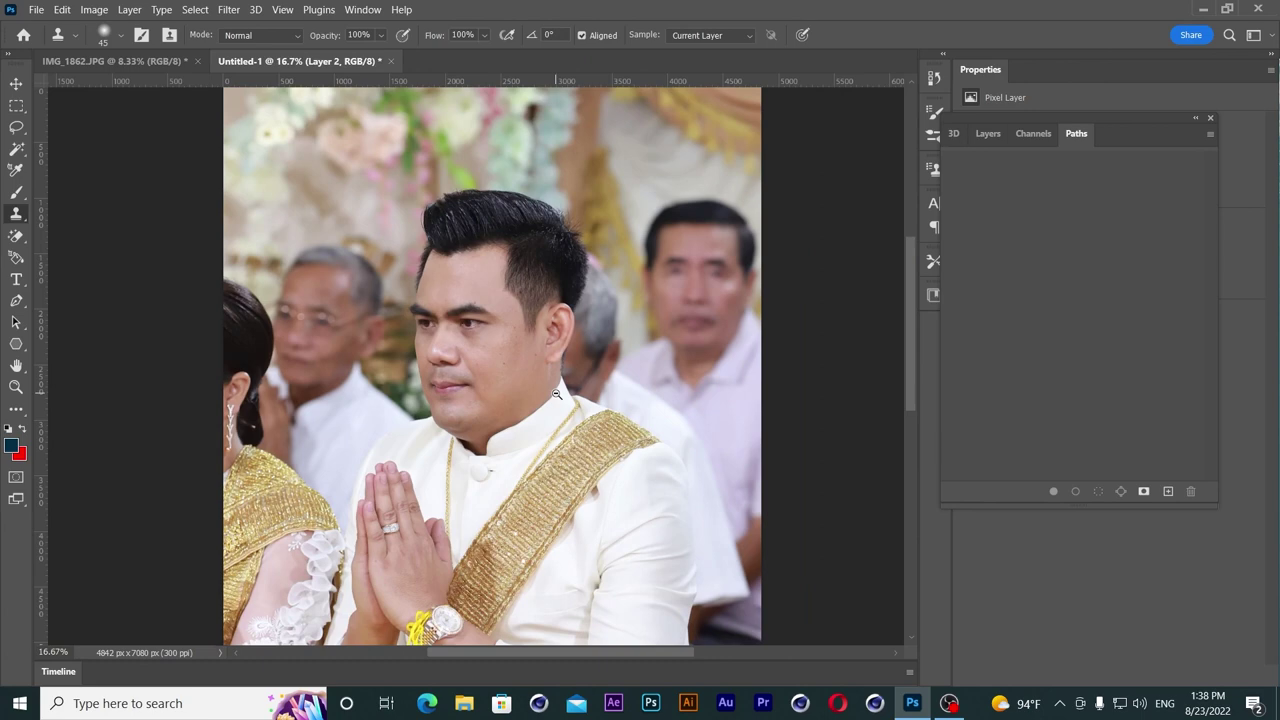
scroll(555, 392, "down", 1)
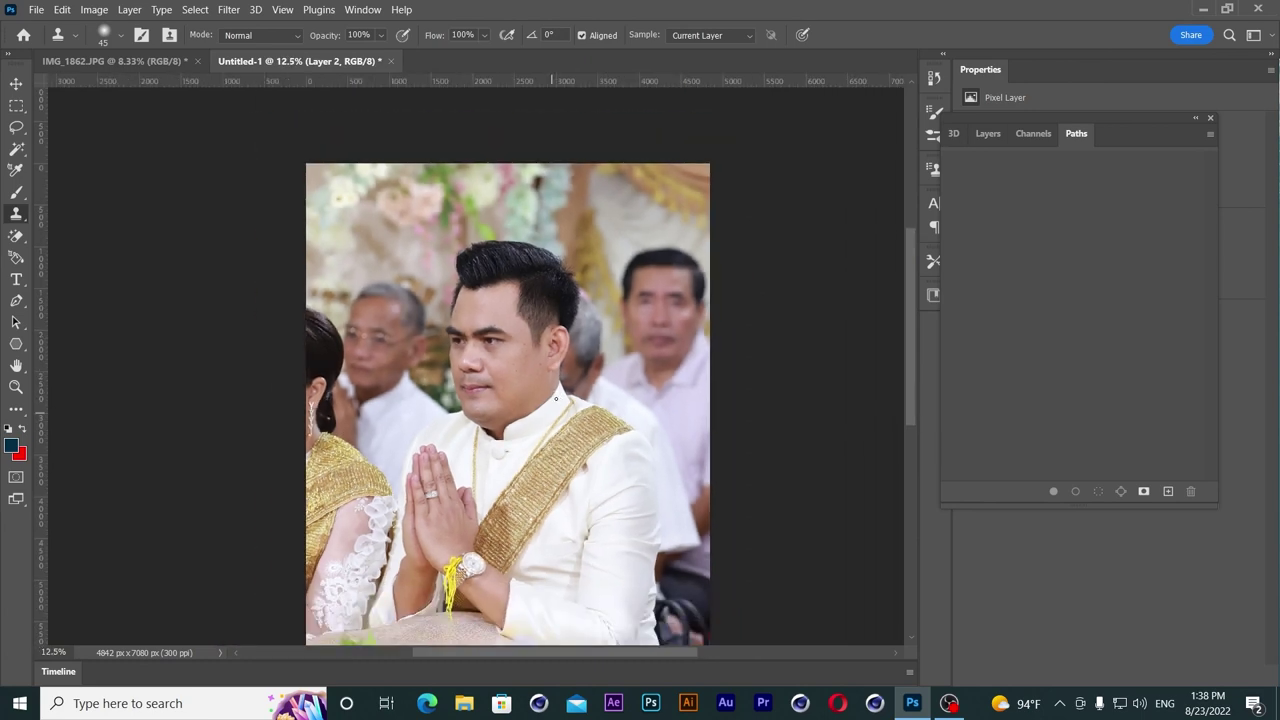
left_click(130, 61)
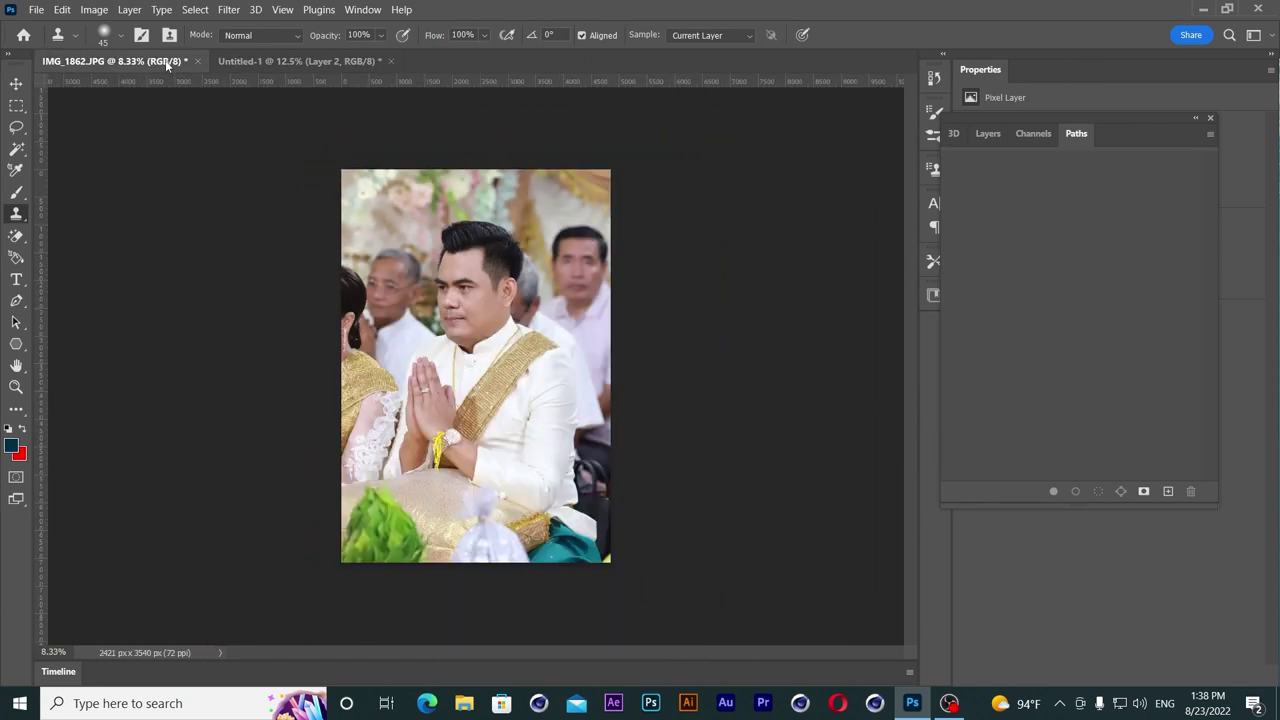
left_click(282, 62)
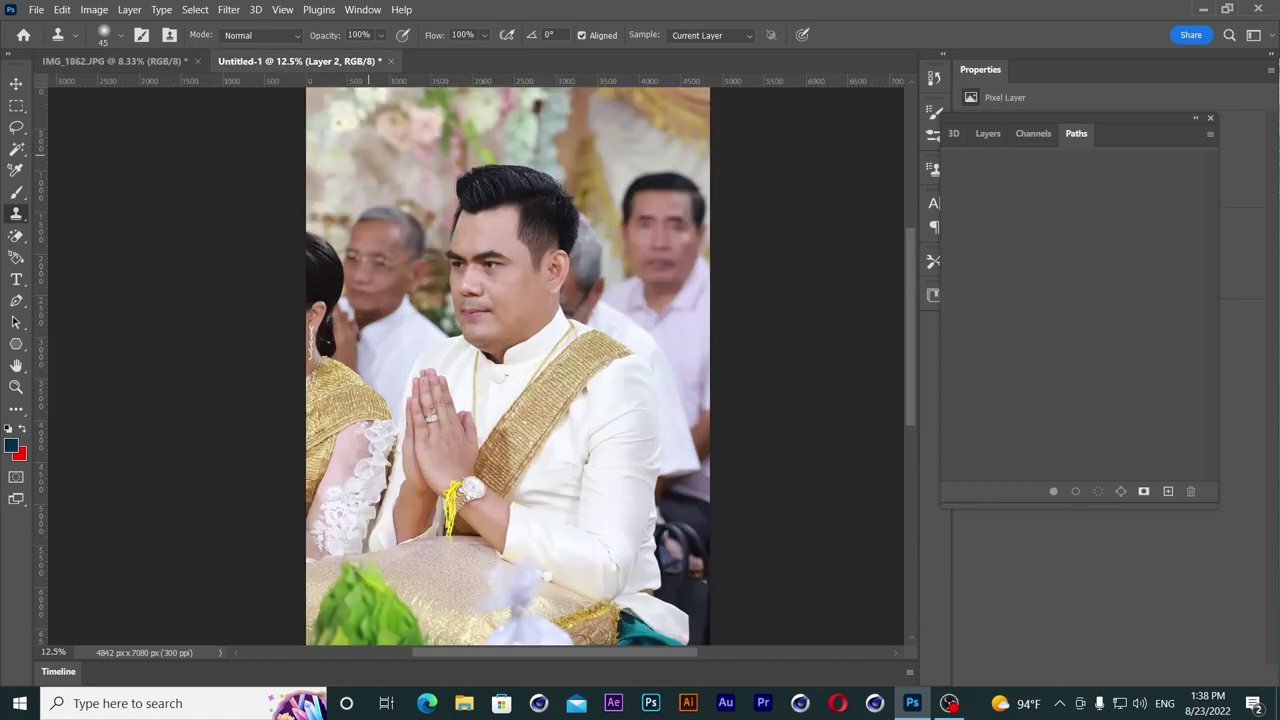
left_click(136, 62)
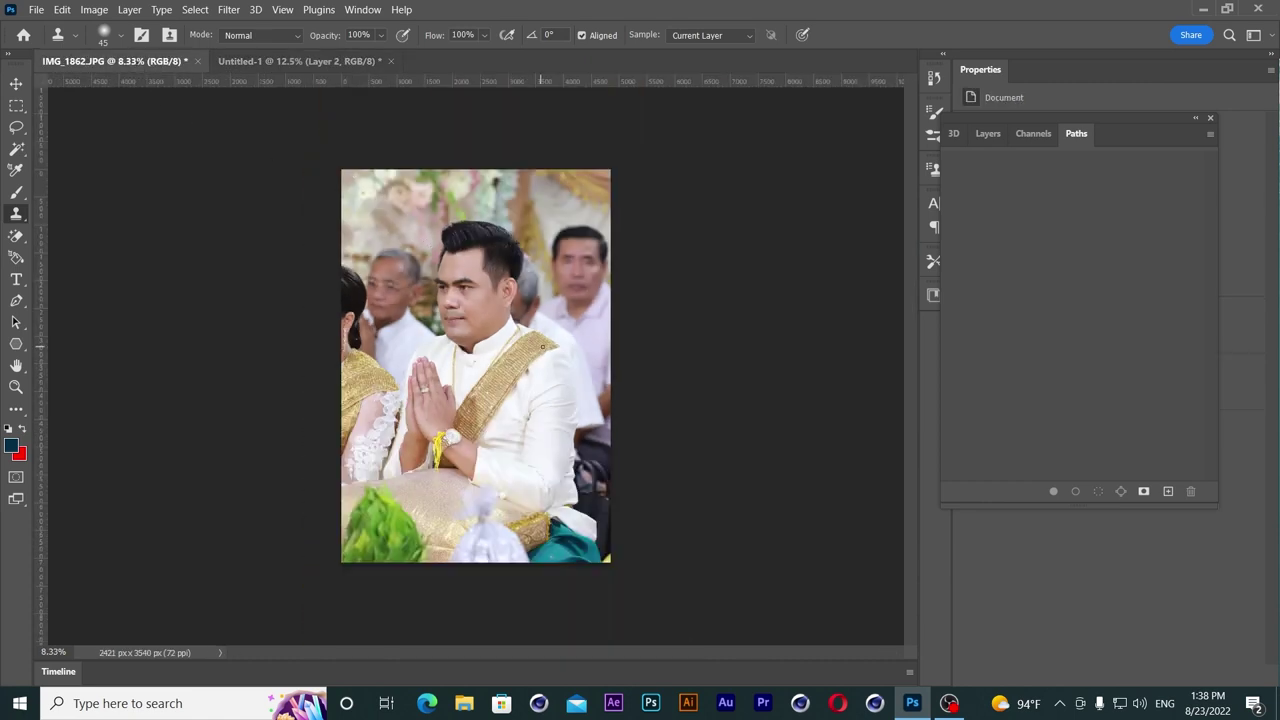
scroll(540, 346, "up", 2)
scroll(503, 346, "up", 2)
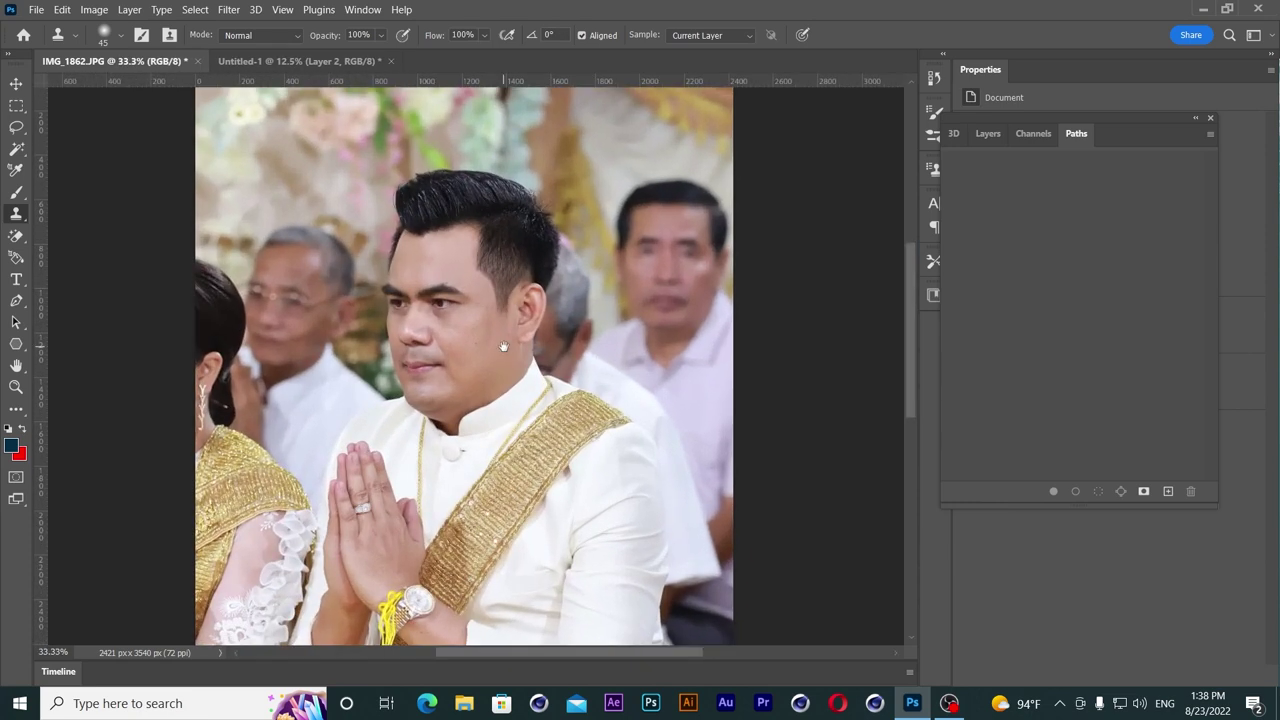
scroll(503, 346, "down", 1)
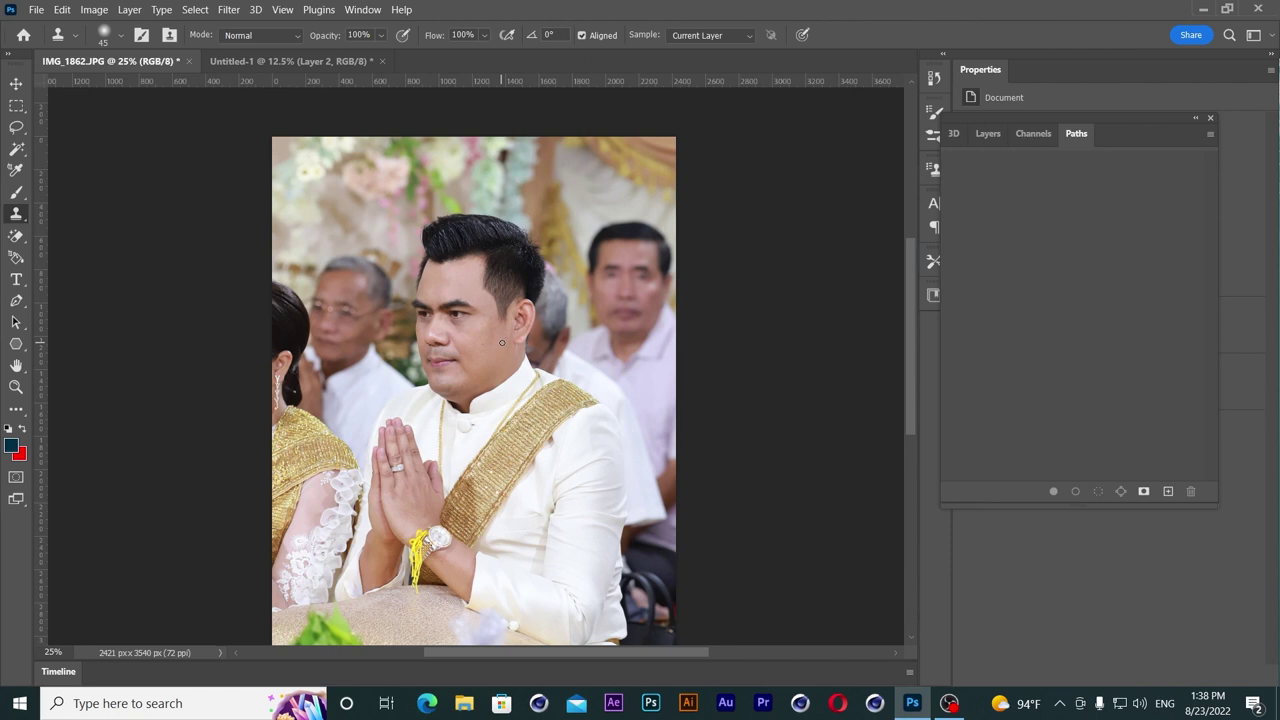
left_click(229, 10)
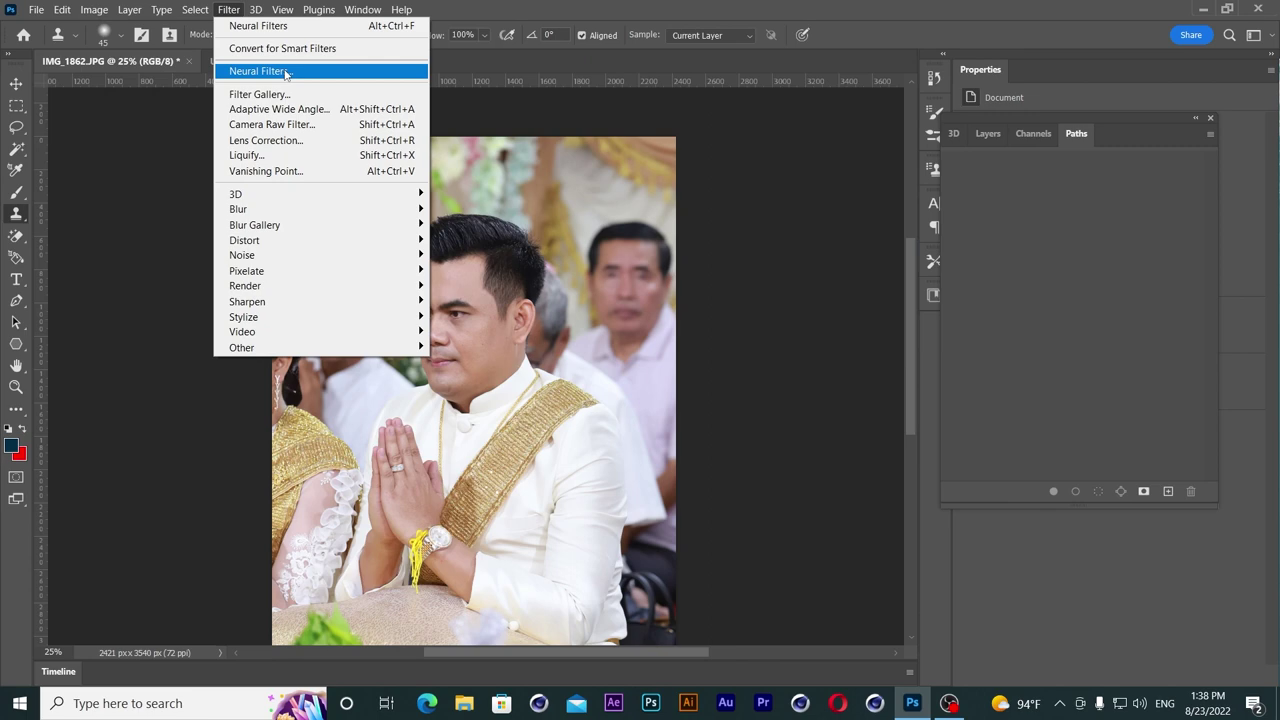
Step: Reopen Neural Filters on IMG_1862.JPG and zoom and pan onto the man's face
left_click(286, 73)
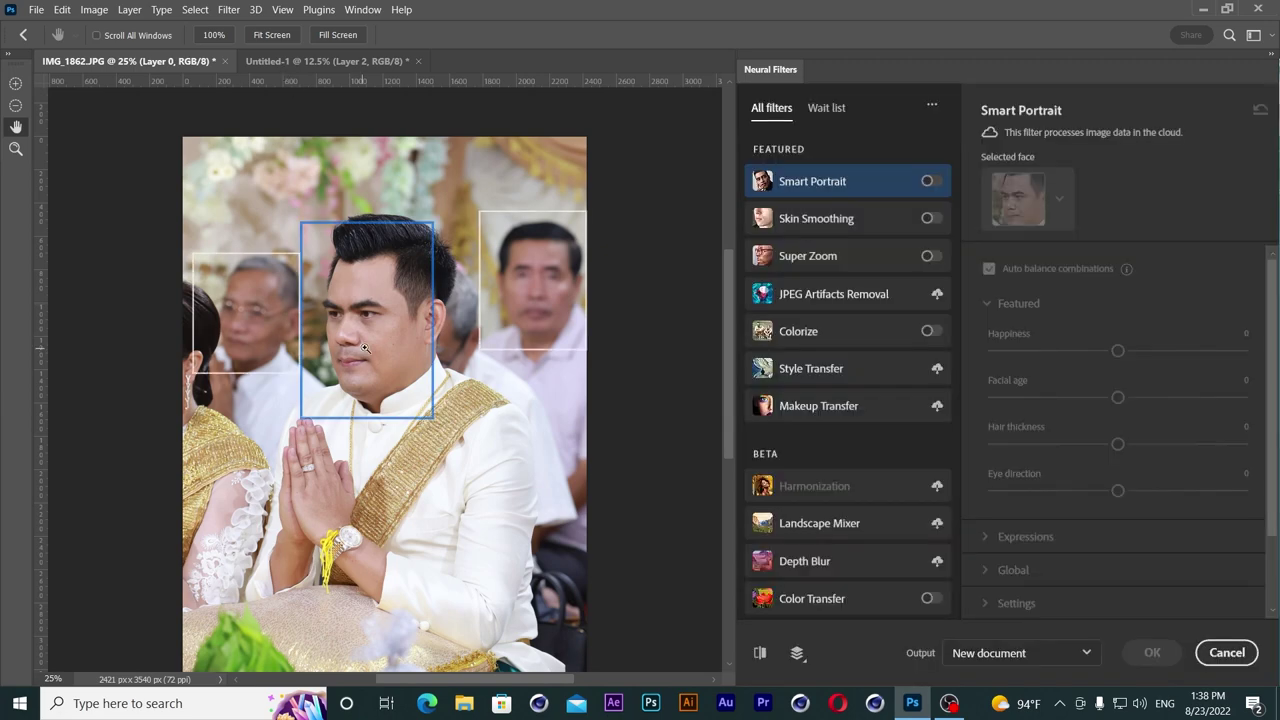
scroll(366, 348, "up", 1)
scroll(366, 346, "up", 1)
scroll(366, 346, "up", 1)
left_click_drag(396, 332, 377, 385)
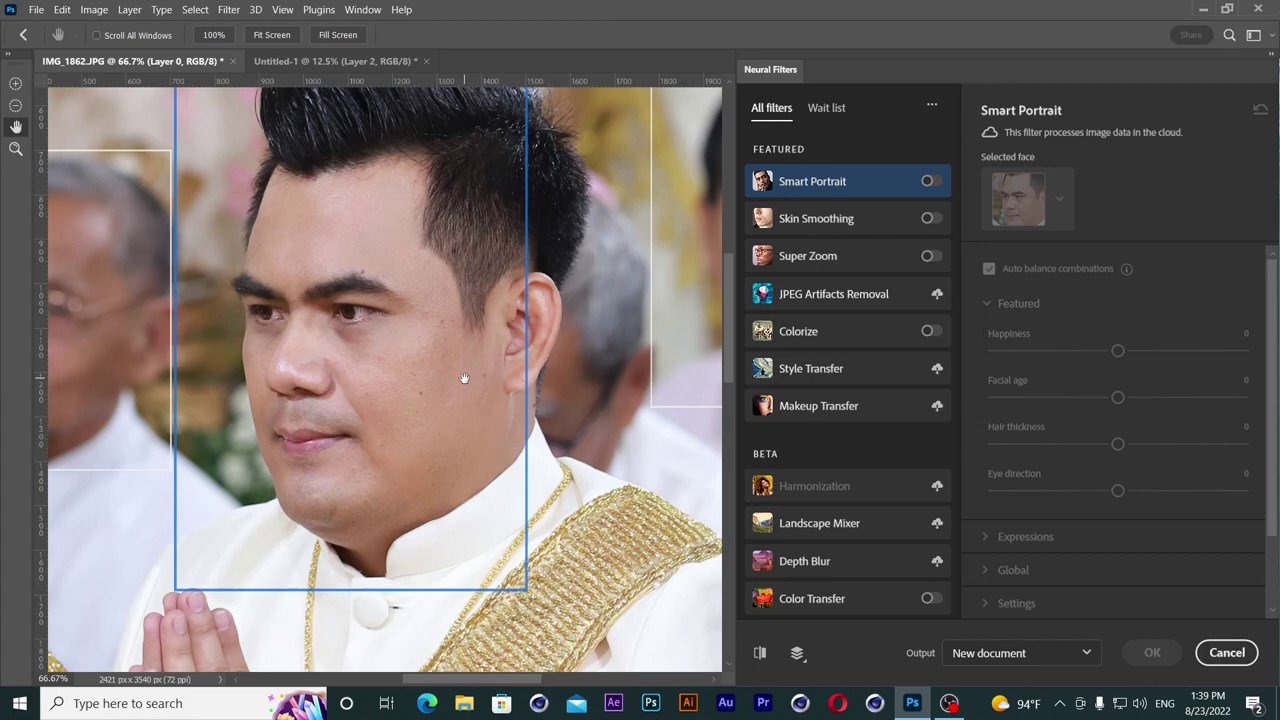
Step: Smooth the man's skin at Blur 50, Smoothness +6, output as new document Untitled-2
left_click(930, 220)
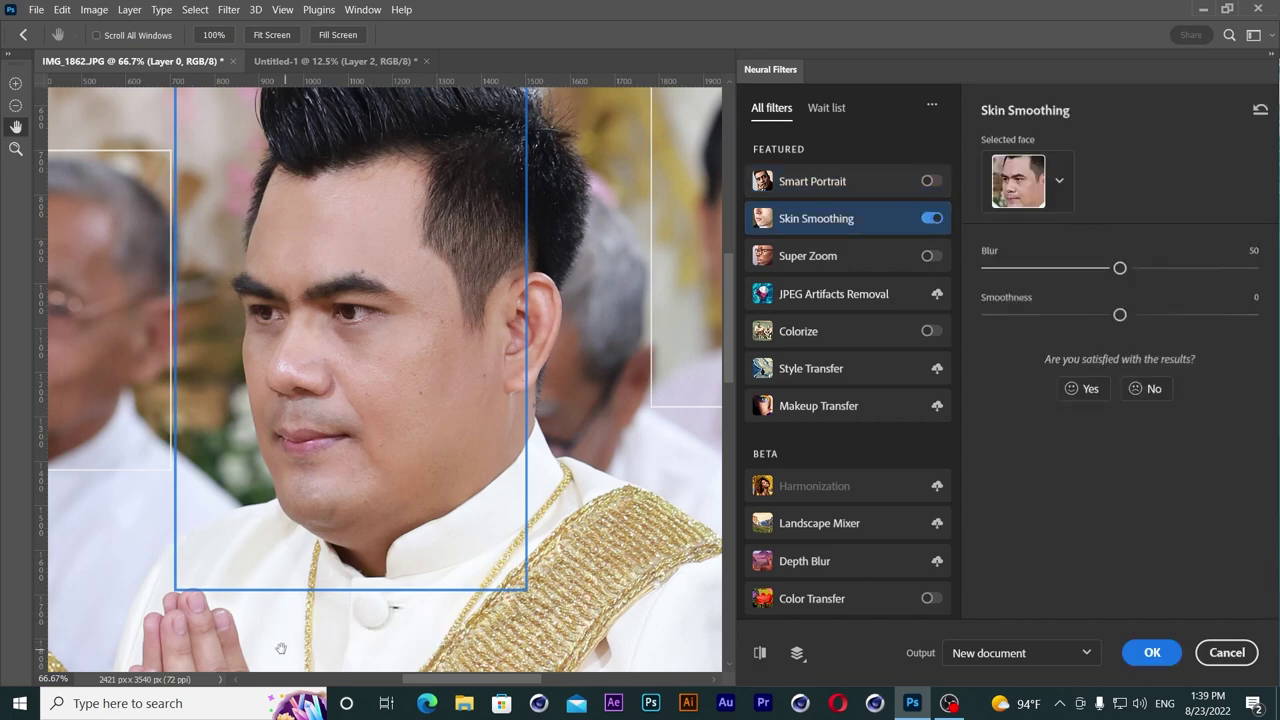
left_click(371, 391, "ctrl")
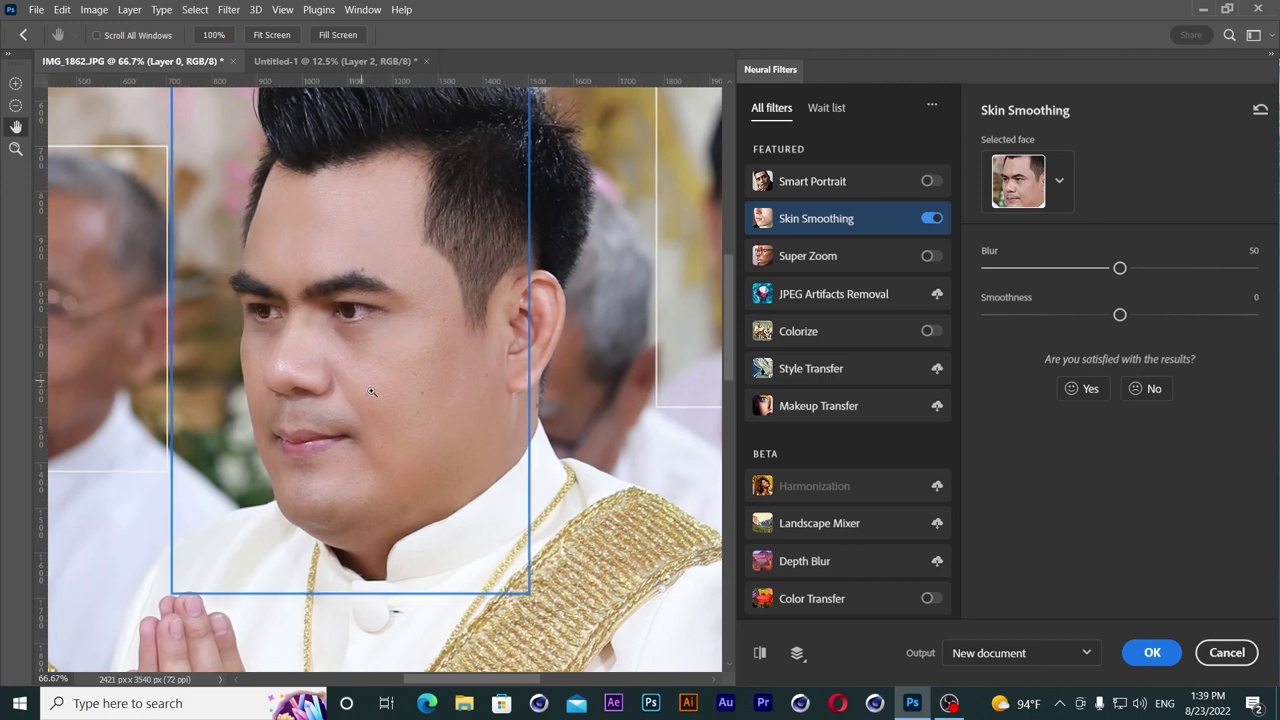
left_click(419, 393, "alt")
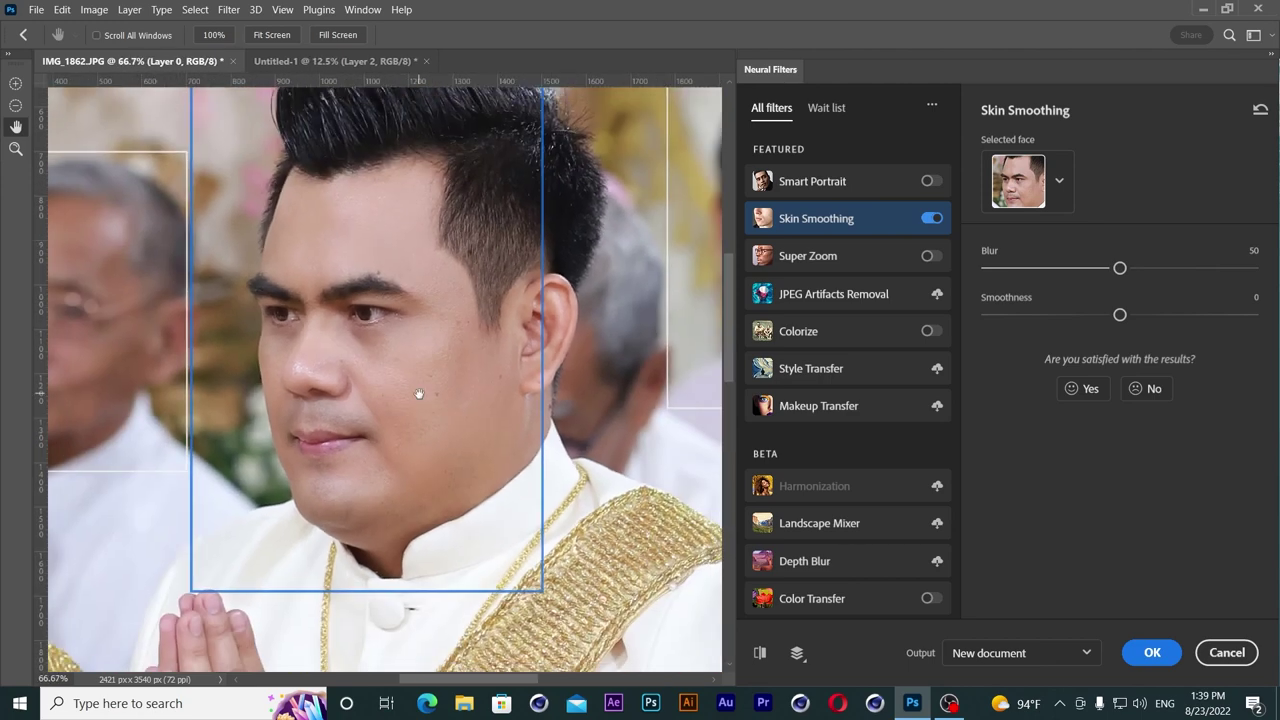
left_click(932, 219)
left_click_drag(1120, 314, 1136, 316)
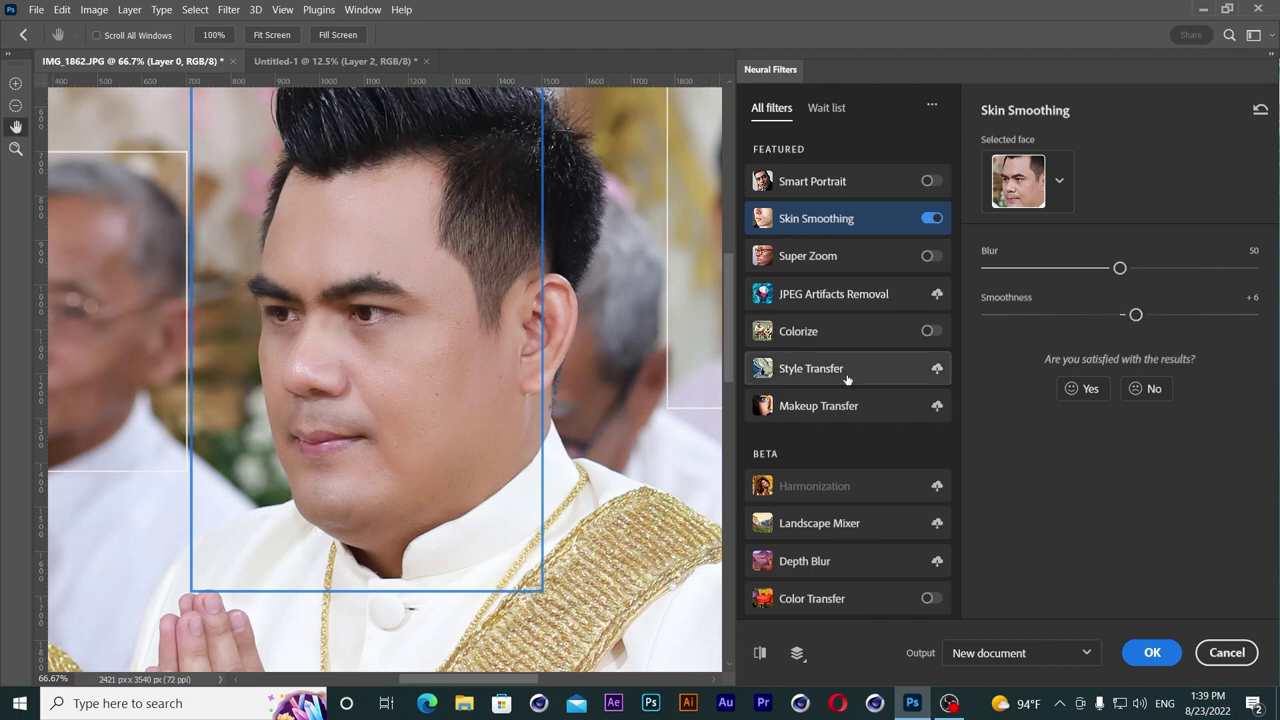
left_click(1158, 656)
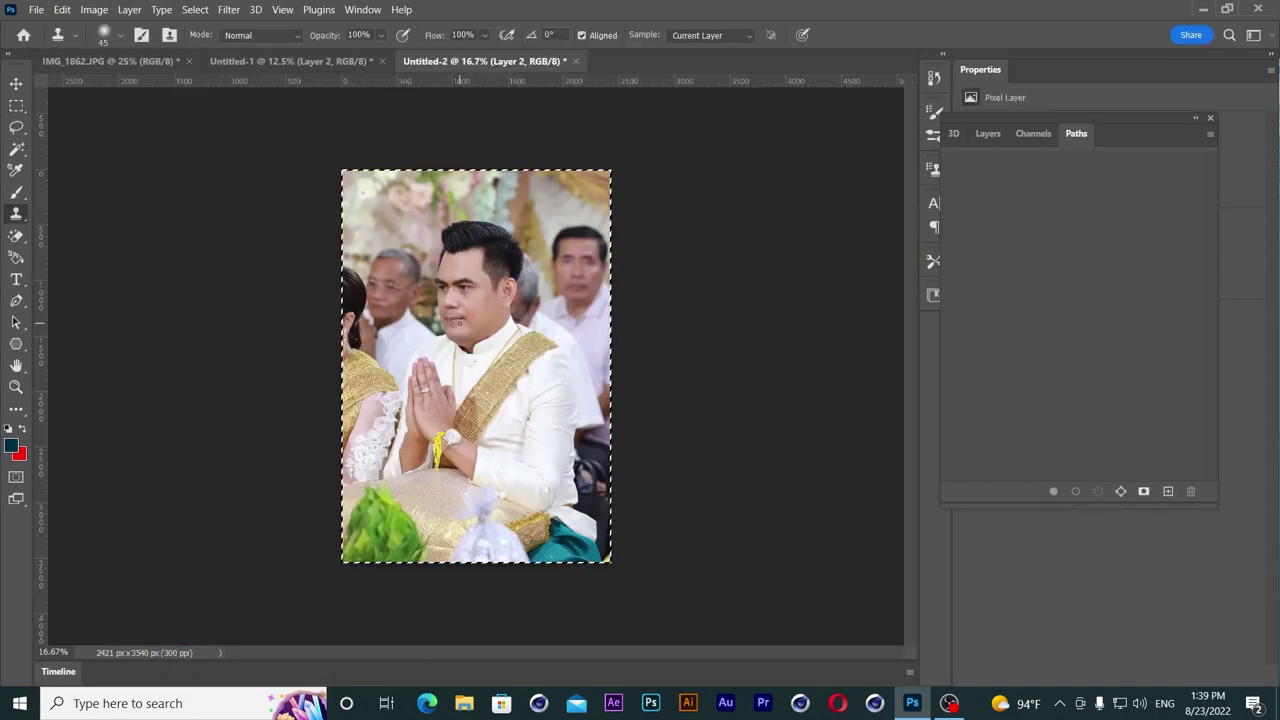
Step: Zoom in and out to review the smoothed Untitled-2 result
scroll(488, 326, "up", 1)
scroll(488, 326, "up", 1)
scroll(488, 326, "up", 1)
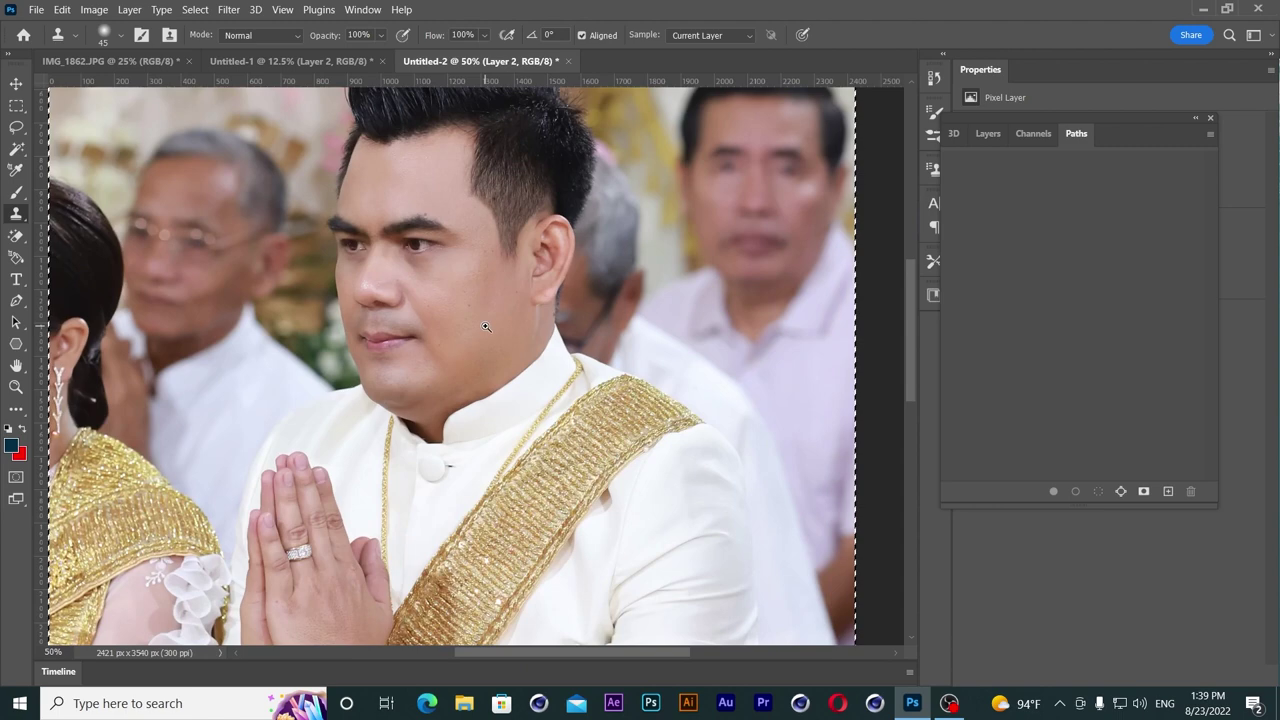
scroll(462, 329, "down", 1)
scroll(462, 329, "down", 1)
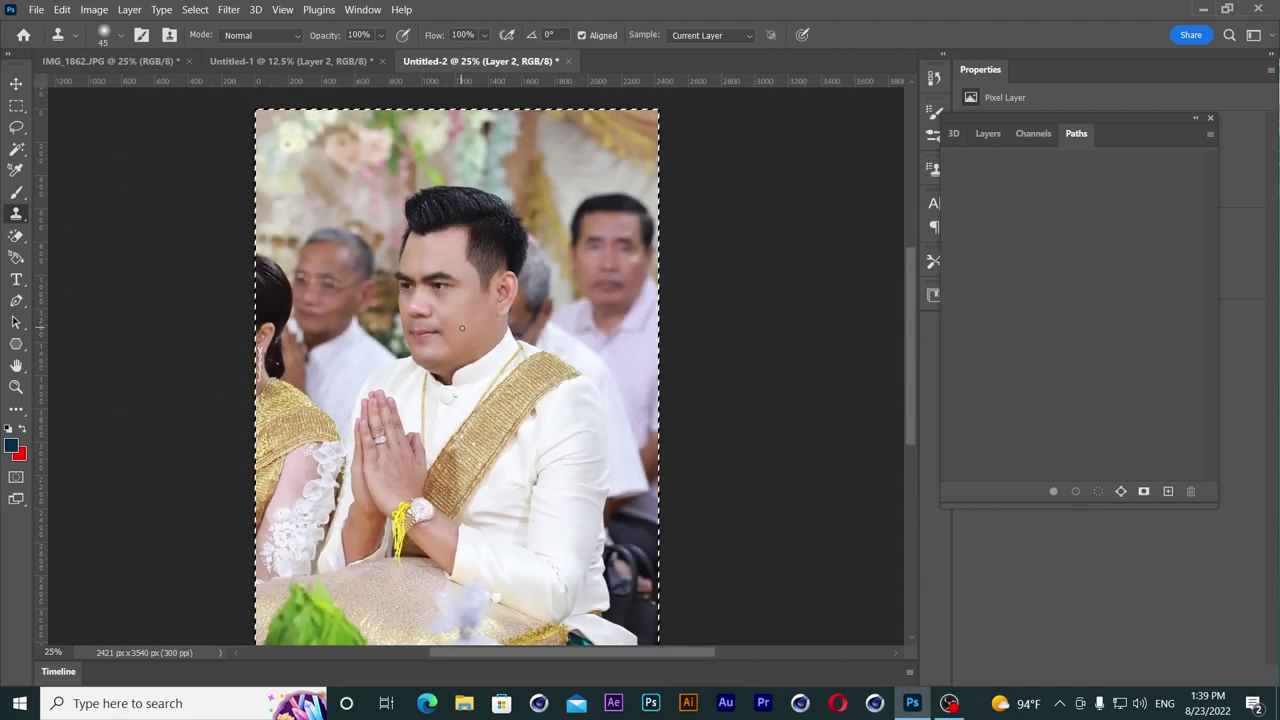
Step: Float the Untitled-2 document in its own separate window
left_click_drag(615, 67, 647, 80)
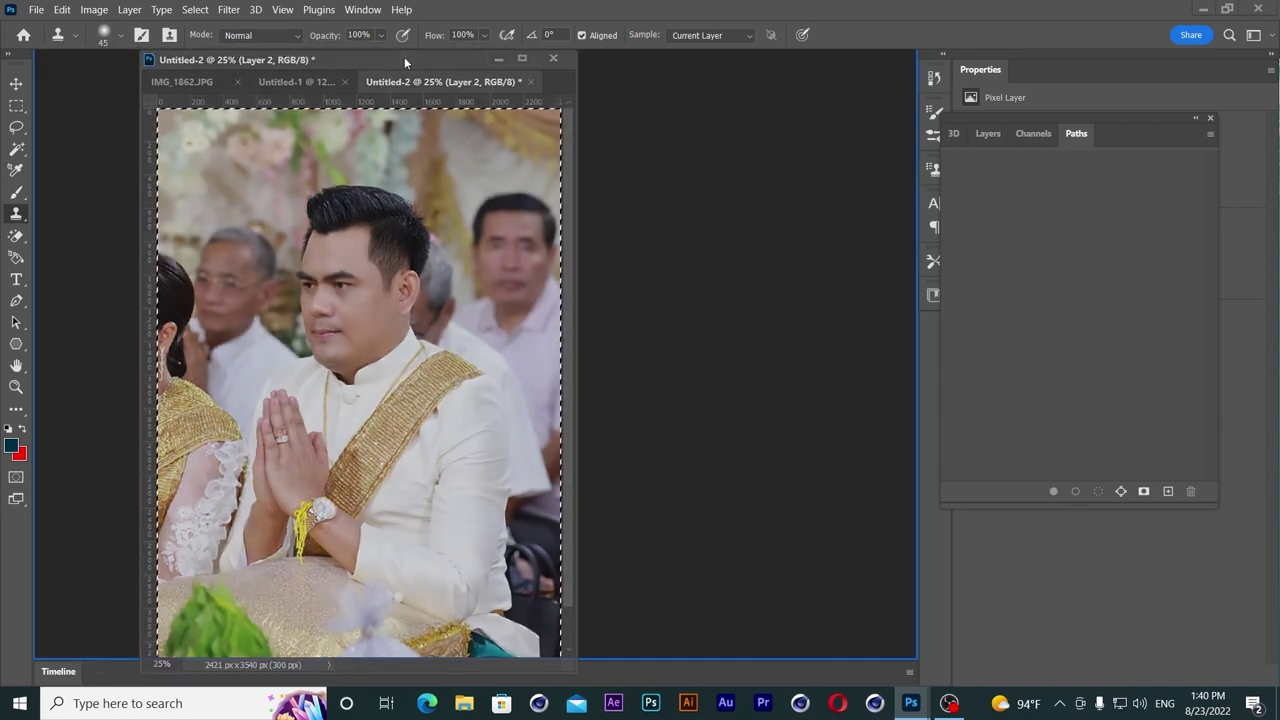
left_click_drag(438, 93, 428, 84)
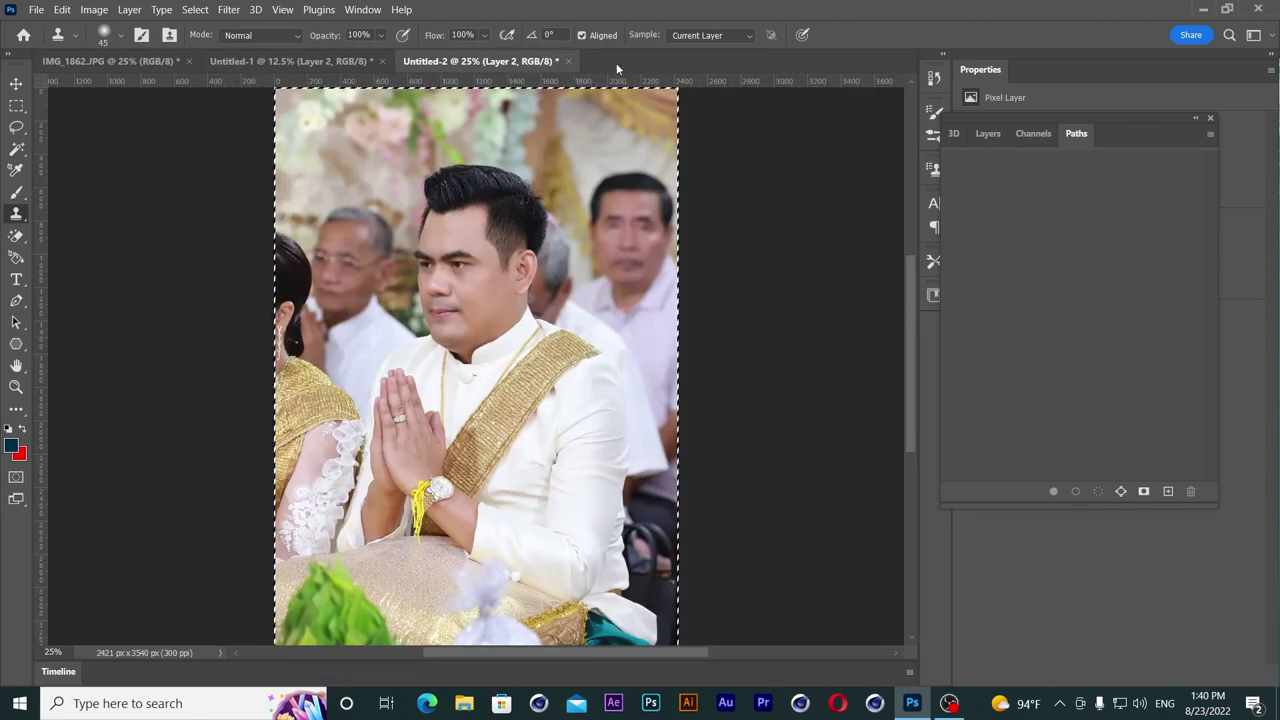
left_click_drag(616, 63, 632, 108)
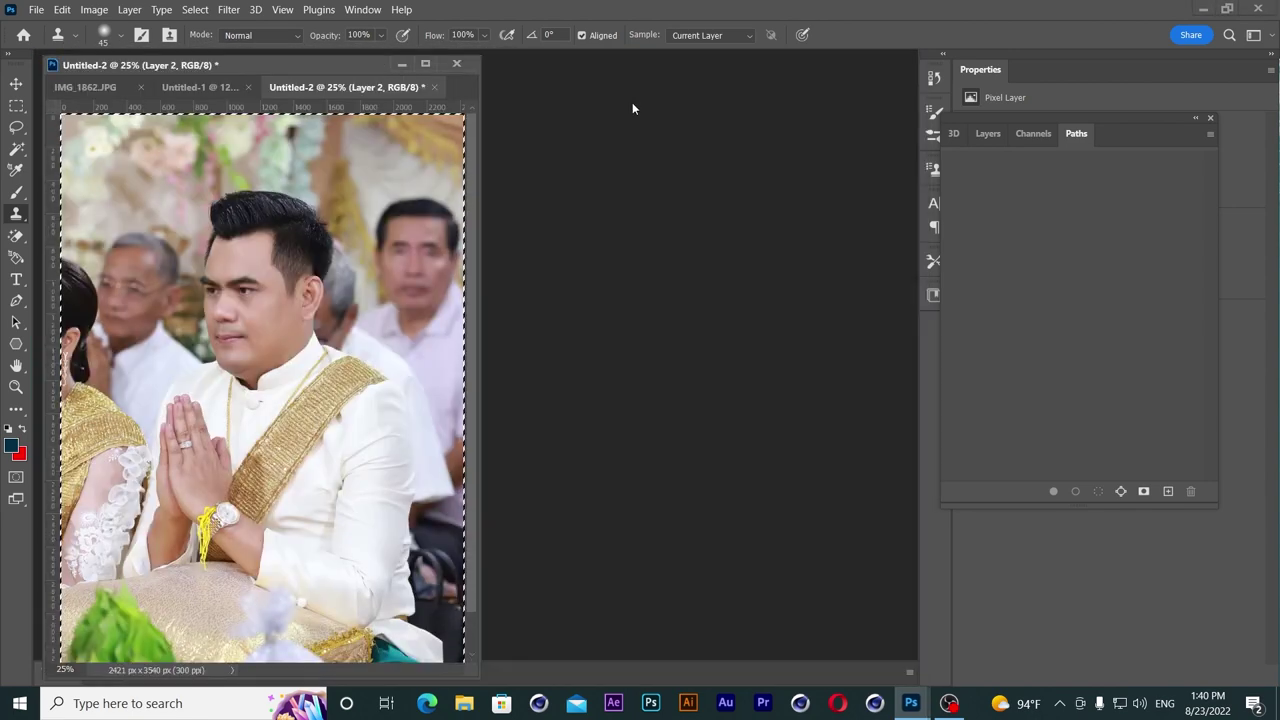
Step: Close Untitled-2, Untitled-1 and IMG_1862.JPG, discarding all changes
left_click(457, 63)
left_click(656, 276)
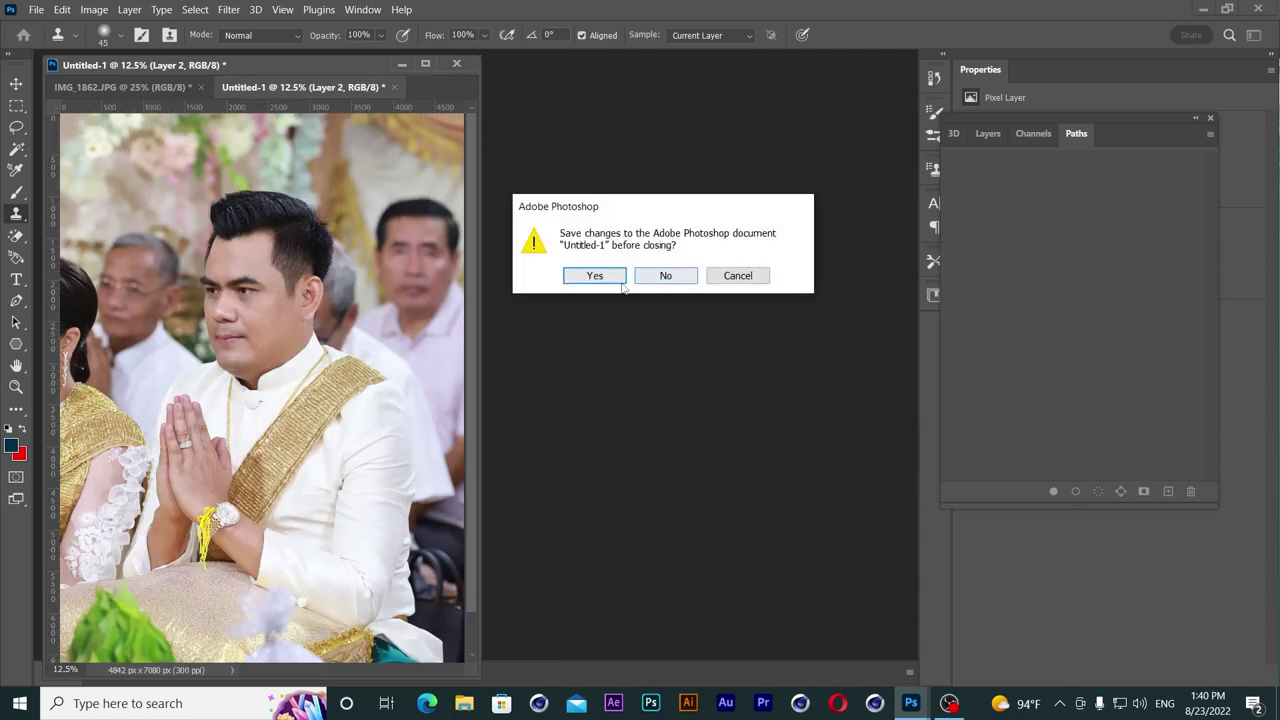
left_click(660, 276)
left_click(657, 276)
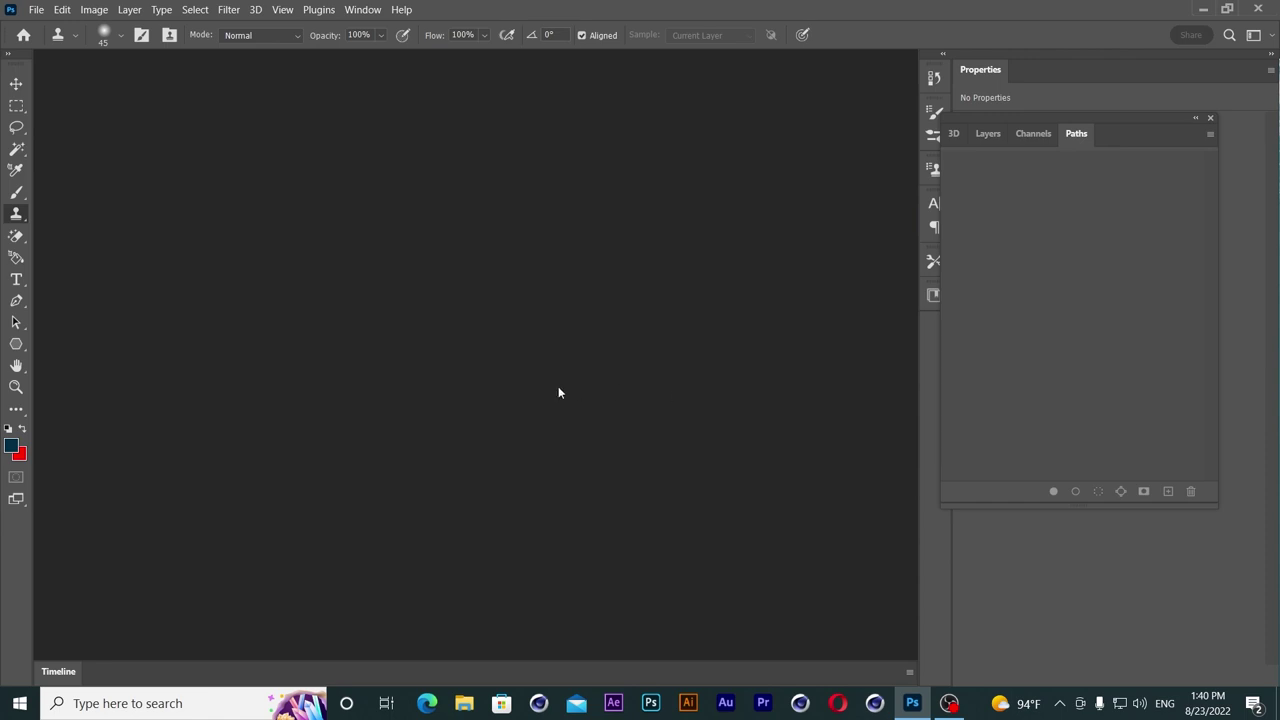
Step: Open the old sepia family photo from the Photos folder
double_click(437, 347)
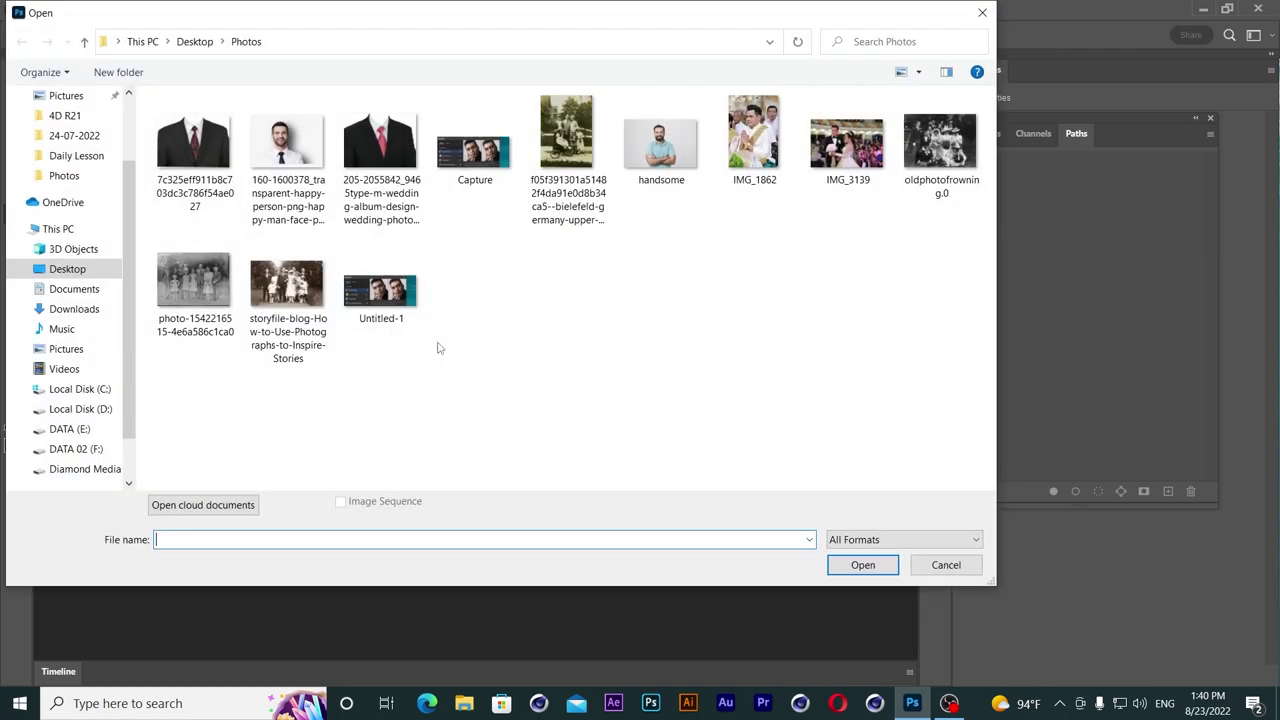
left_click(572, 145)
double_click(572, 145)
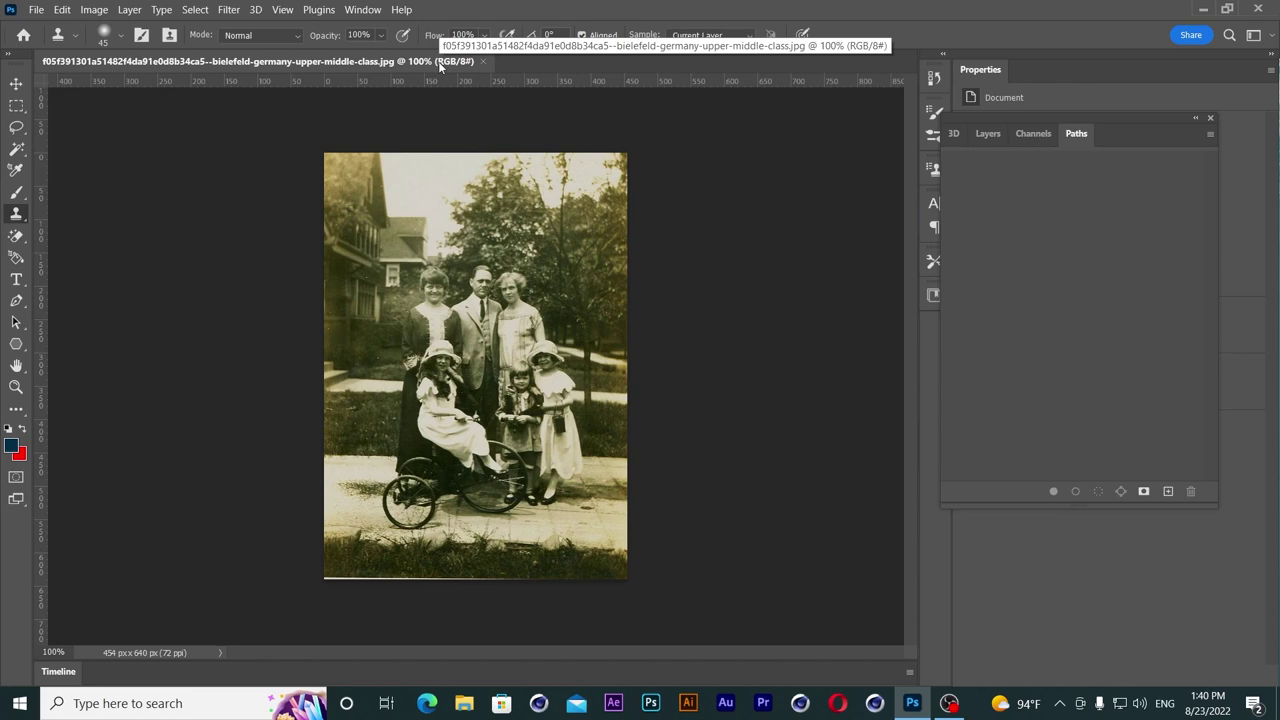
Step: Zoom and pan across the family photo, including the children, to inspect damage
left_click(94, 10)
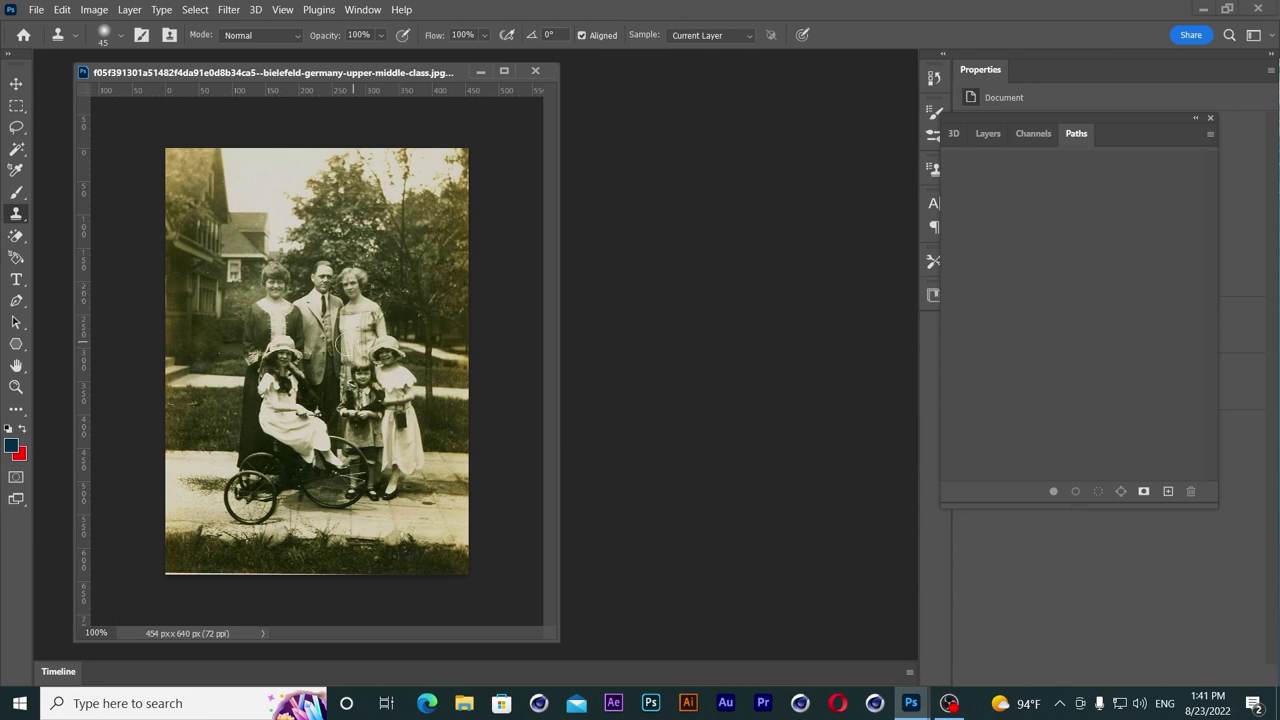
scroll(266, 323, "up", 1)
scroll(266, 323, "up", 1)
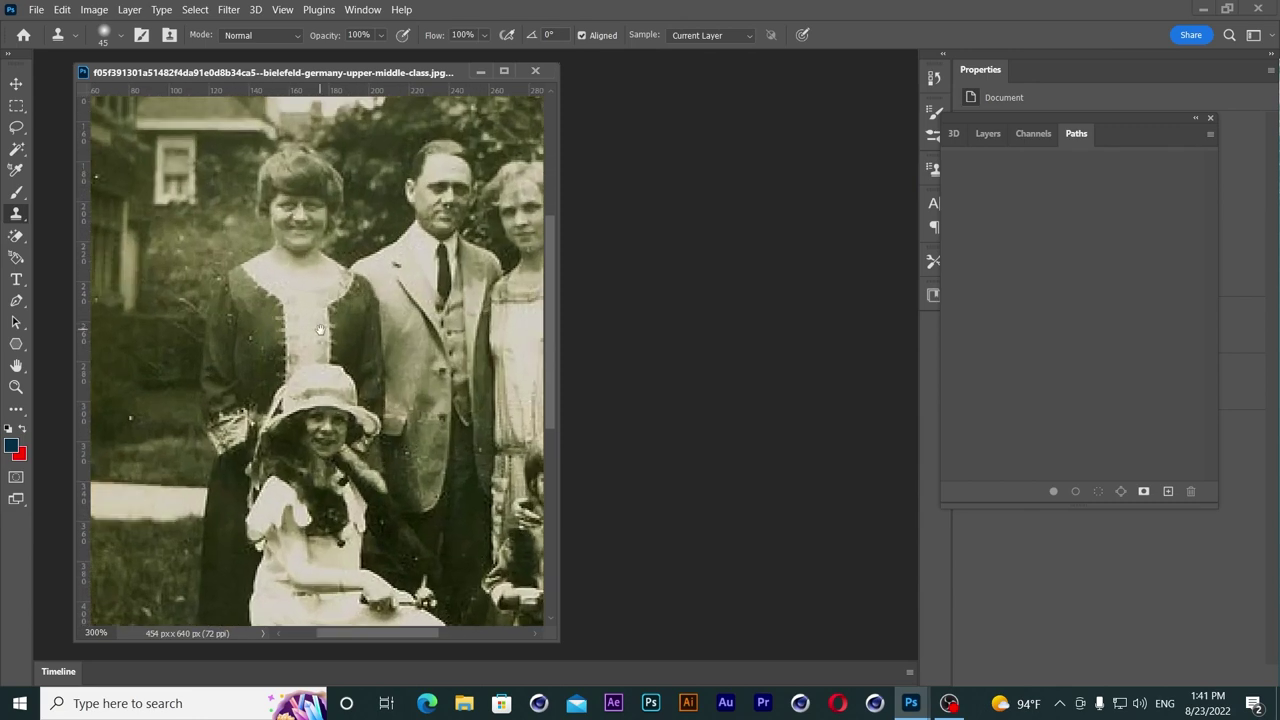
scroll(321, 331, "down", 2)
scroll(340, 400, "up", 1)
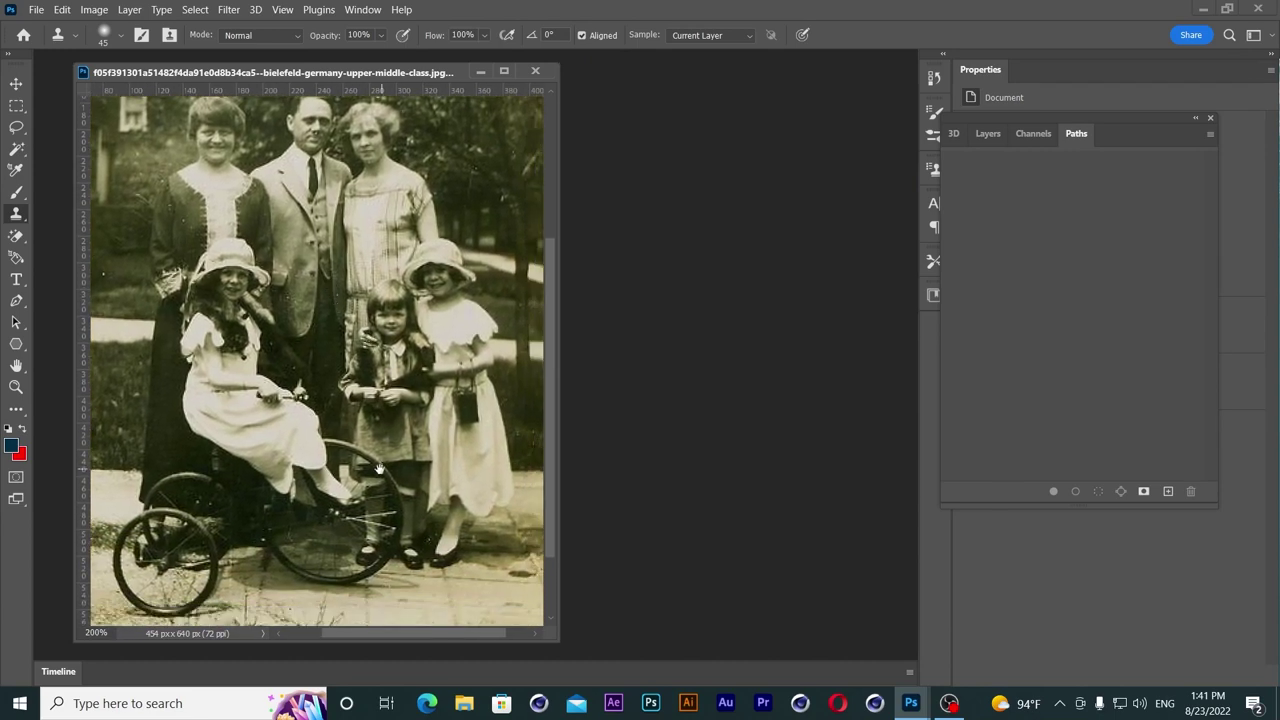
left_click_drag(357, 477, 342, 397)
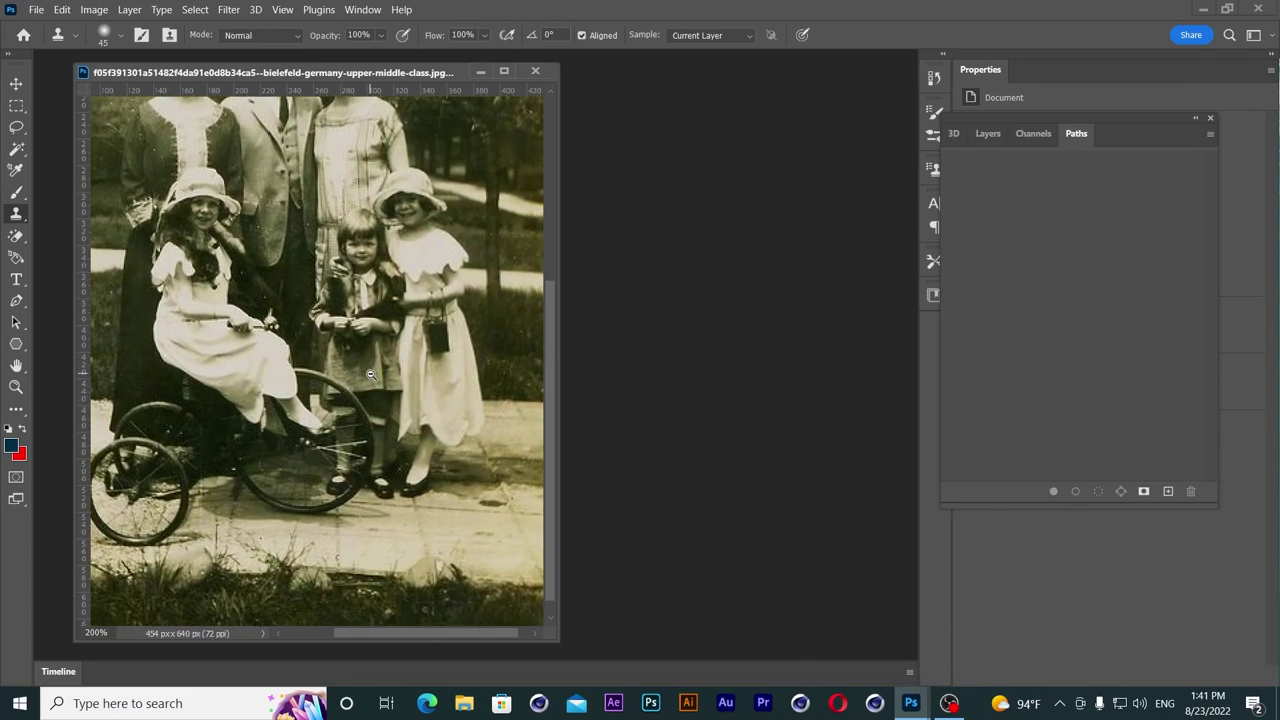
scroll(370, 374, "down", 1)
scroll(335, 355, "up", 1)
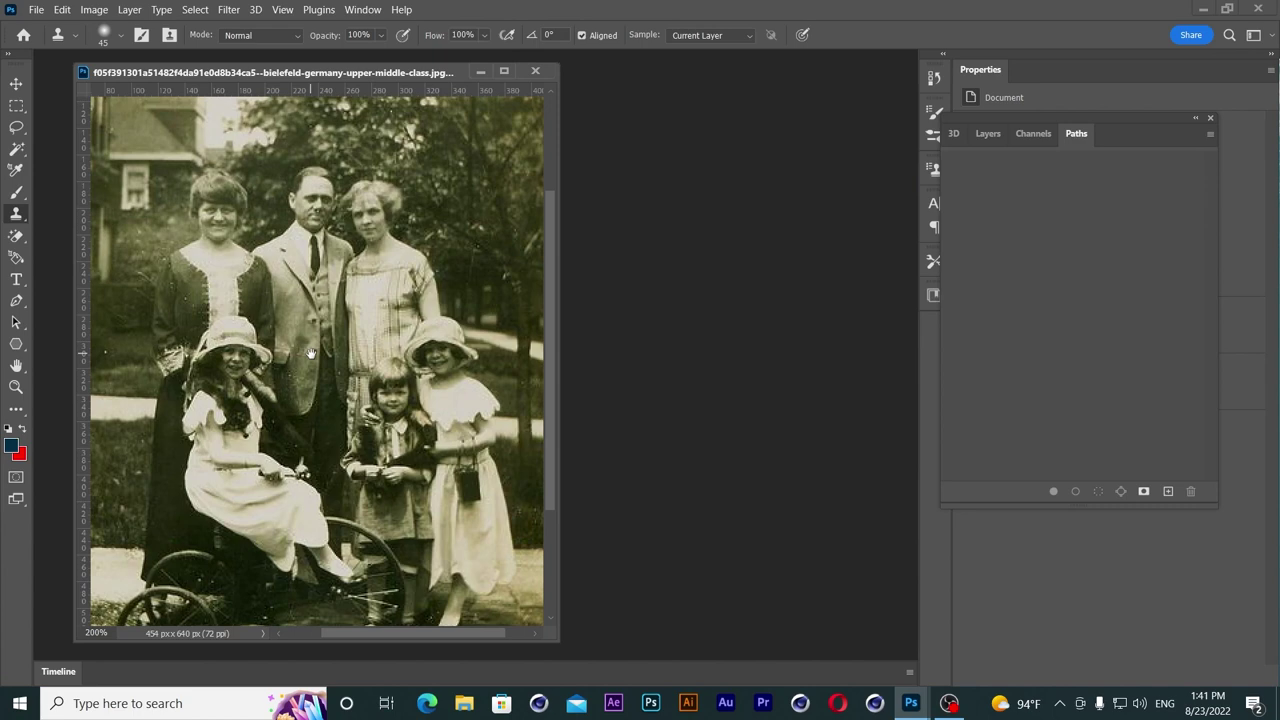
scroll(311, 354, "down", 1)
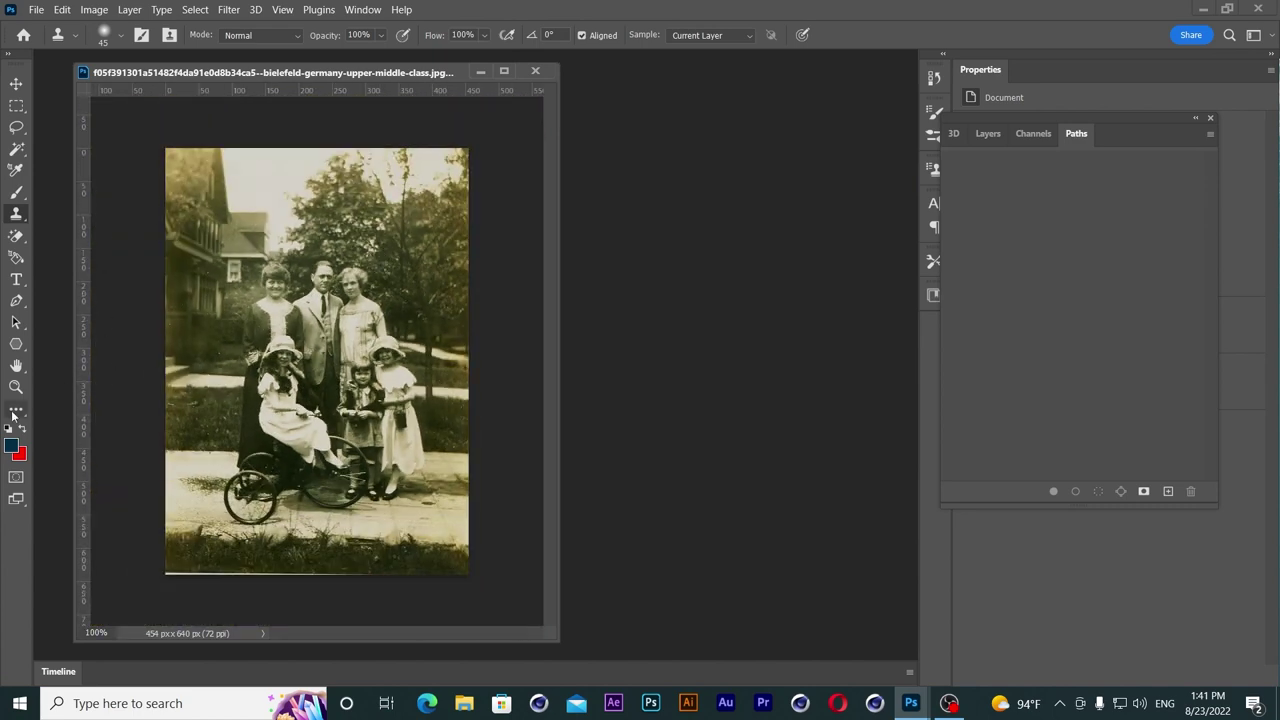
left_click(14, 412)
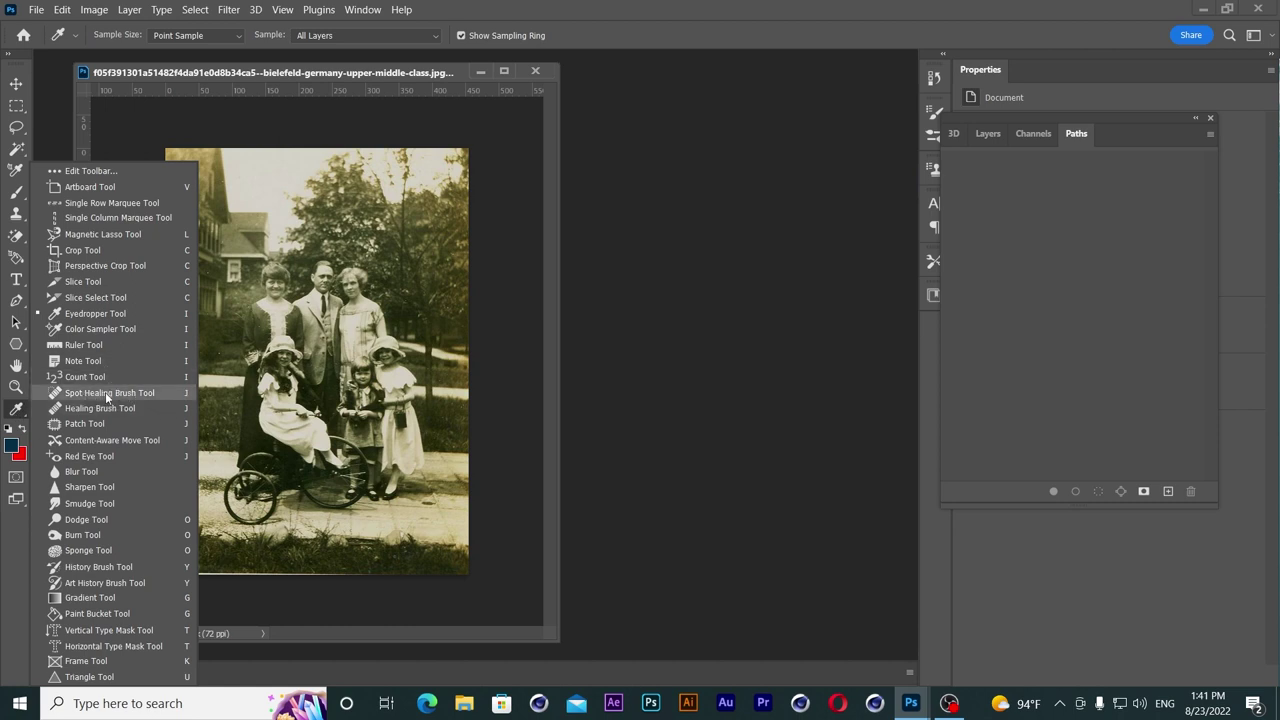
Step: Heal four dust specks with the Spot Healing Brush, including one on the house wall
left_click(107, 393)
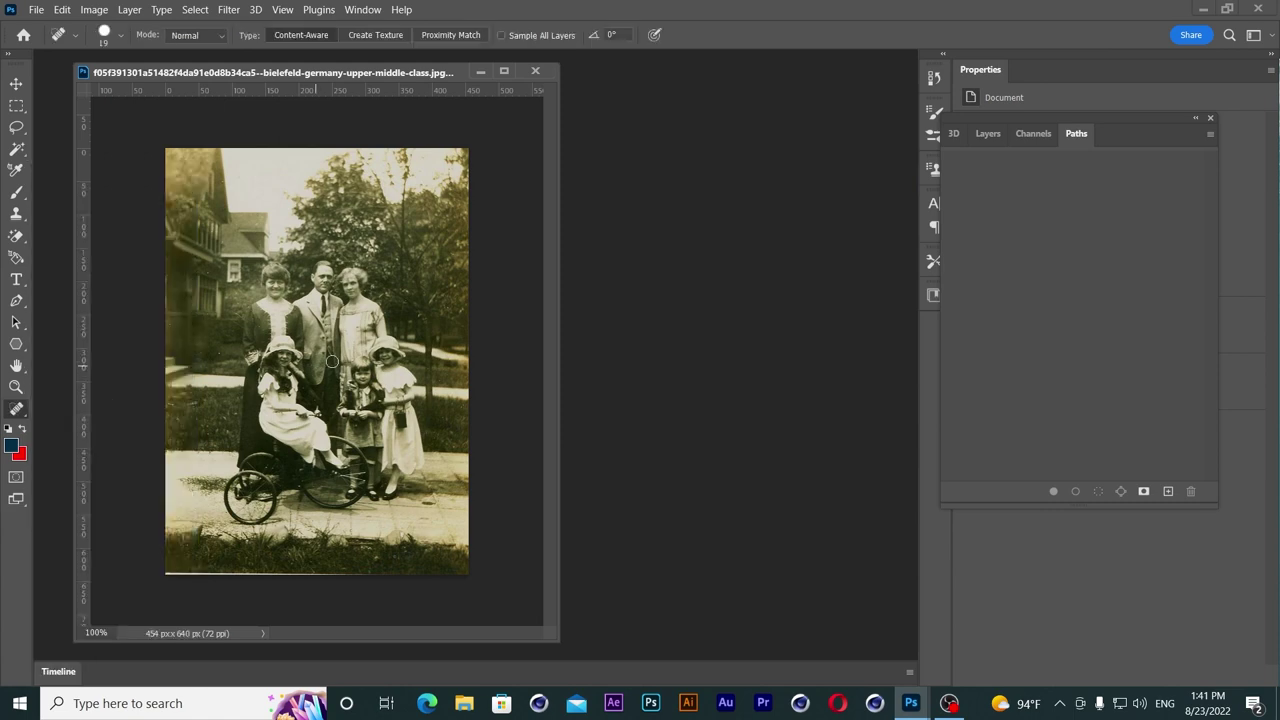
scroll(225, 290, "up", 3)
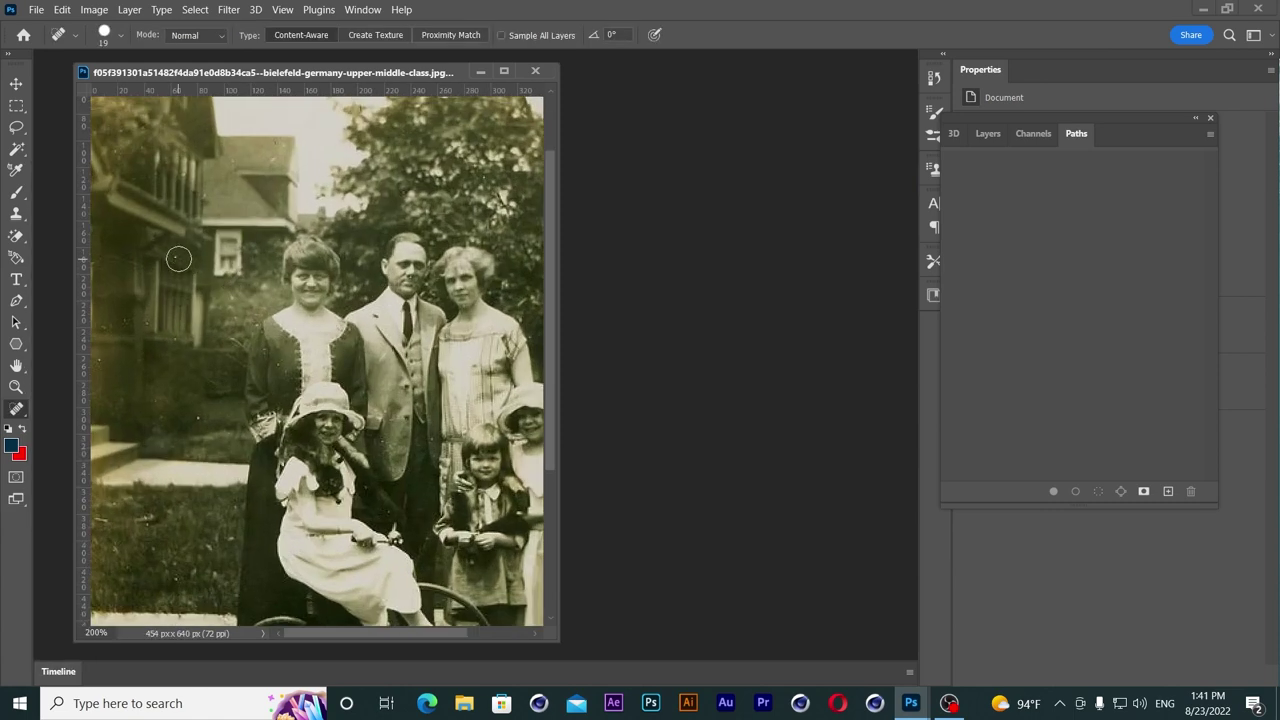
left_click(127, 320)
left_click(148, 515)
left_click(123, 553)
left_click(227, 540)
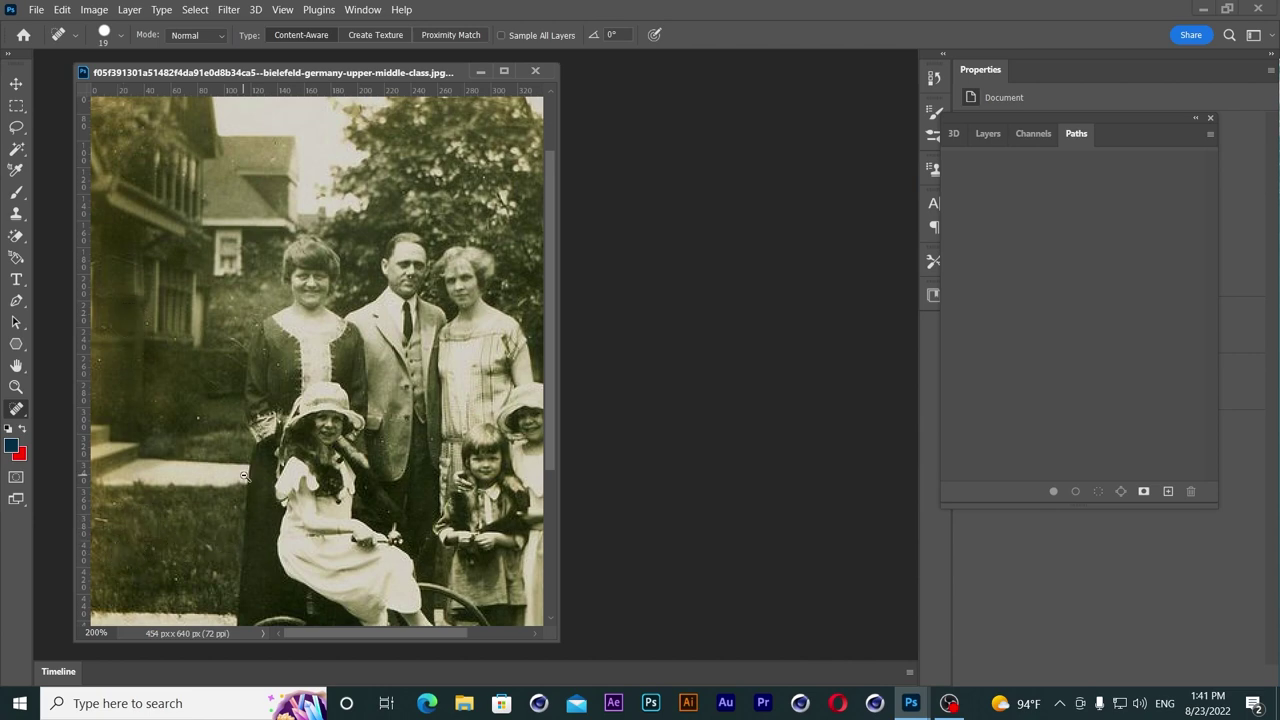
Step: Zoom out and shift the family photo window slightly right
key("ctrl+minus")
key("ctrl+minus")
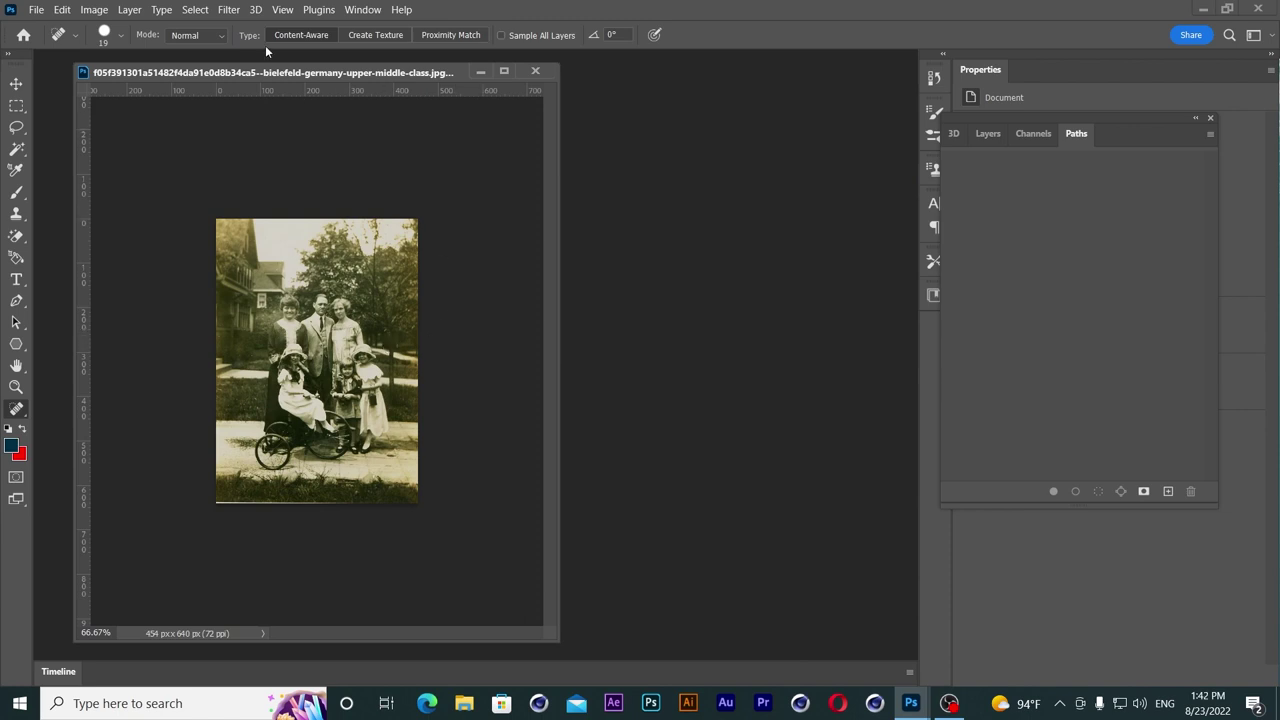
left_click_drag(314, 78, 352, 80)
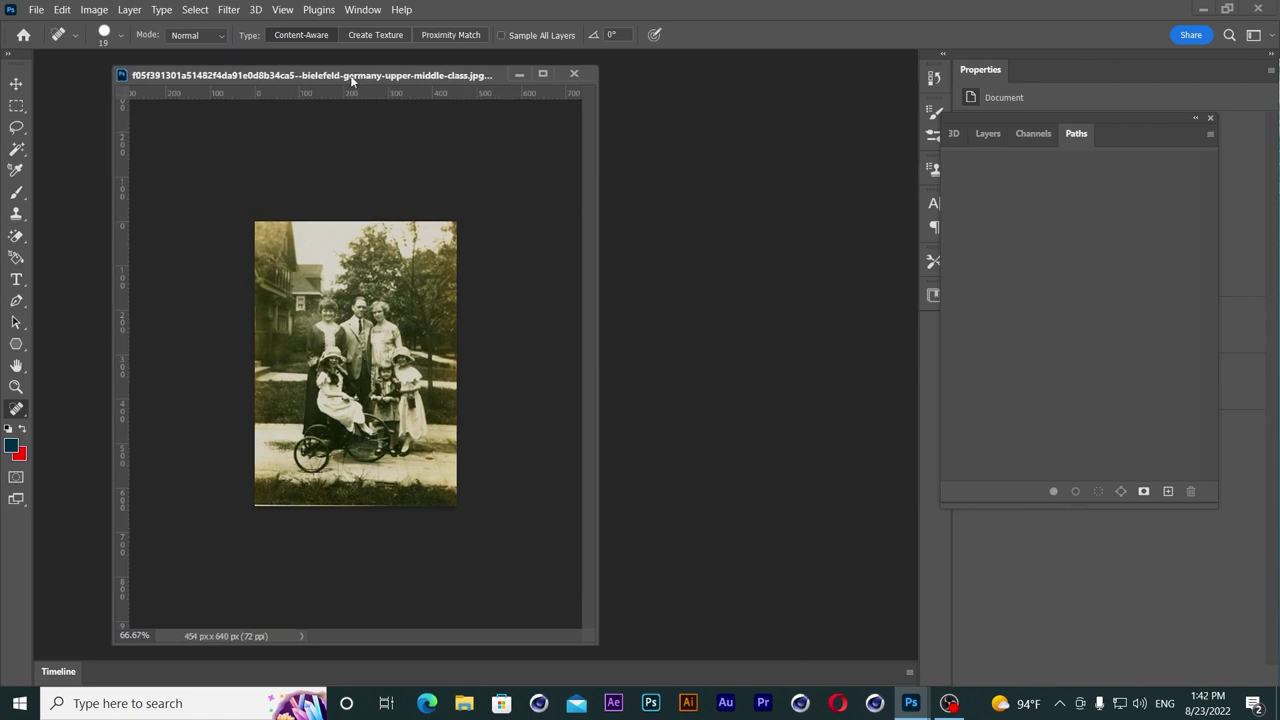
left_click(229, 10)
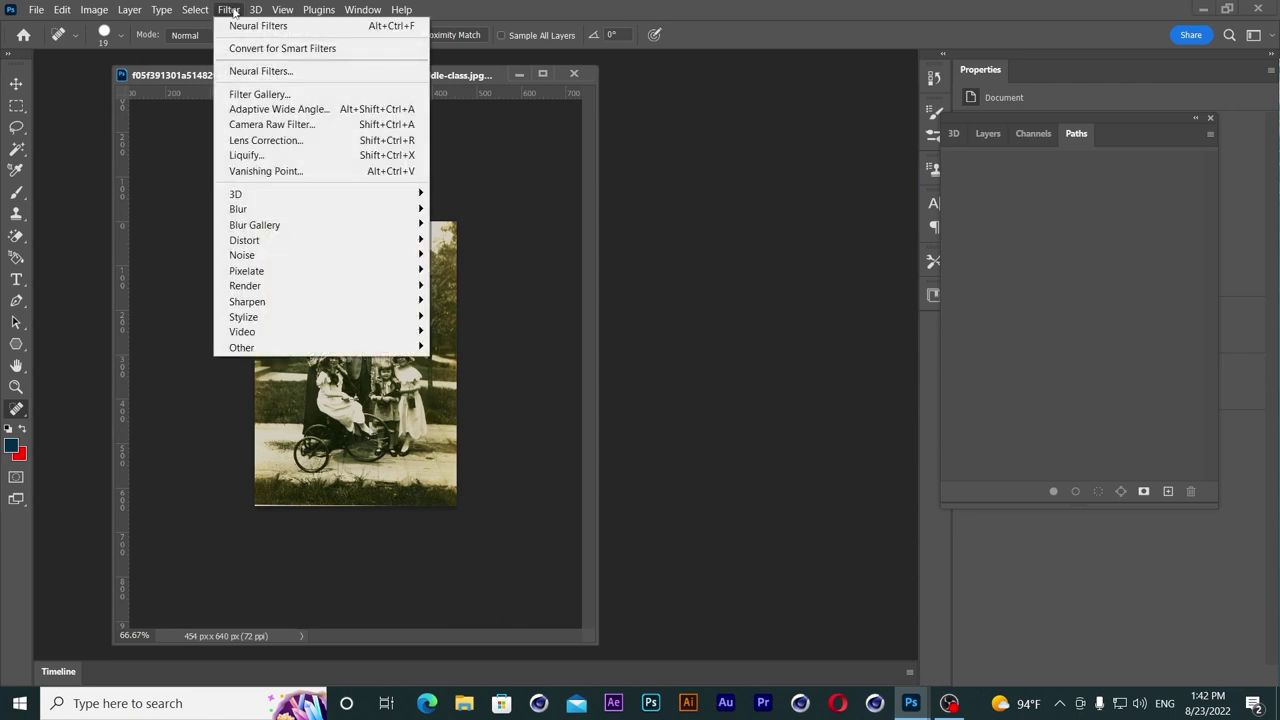
Step: In Neural Filters, view the photo at 100% and switch on Colorize
left_click(258, 72)
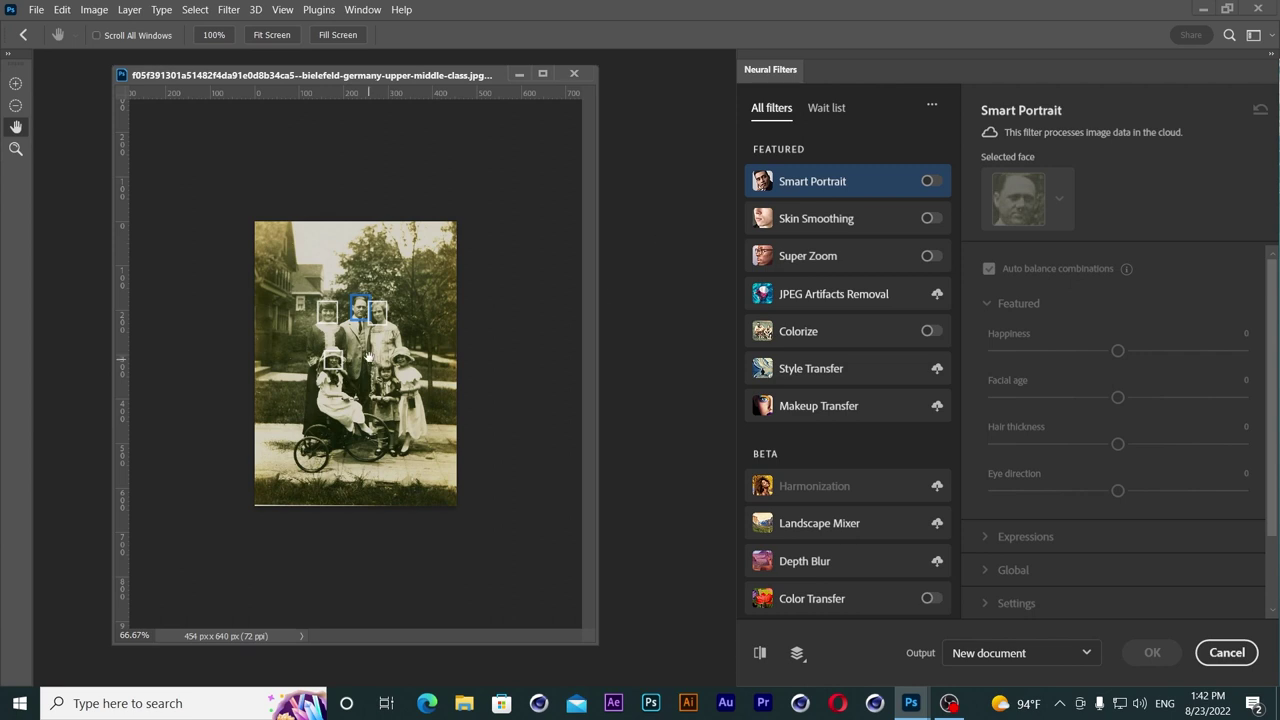
key("ctrl+plus")
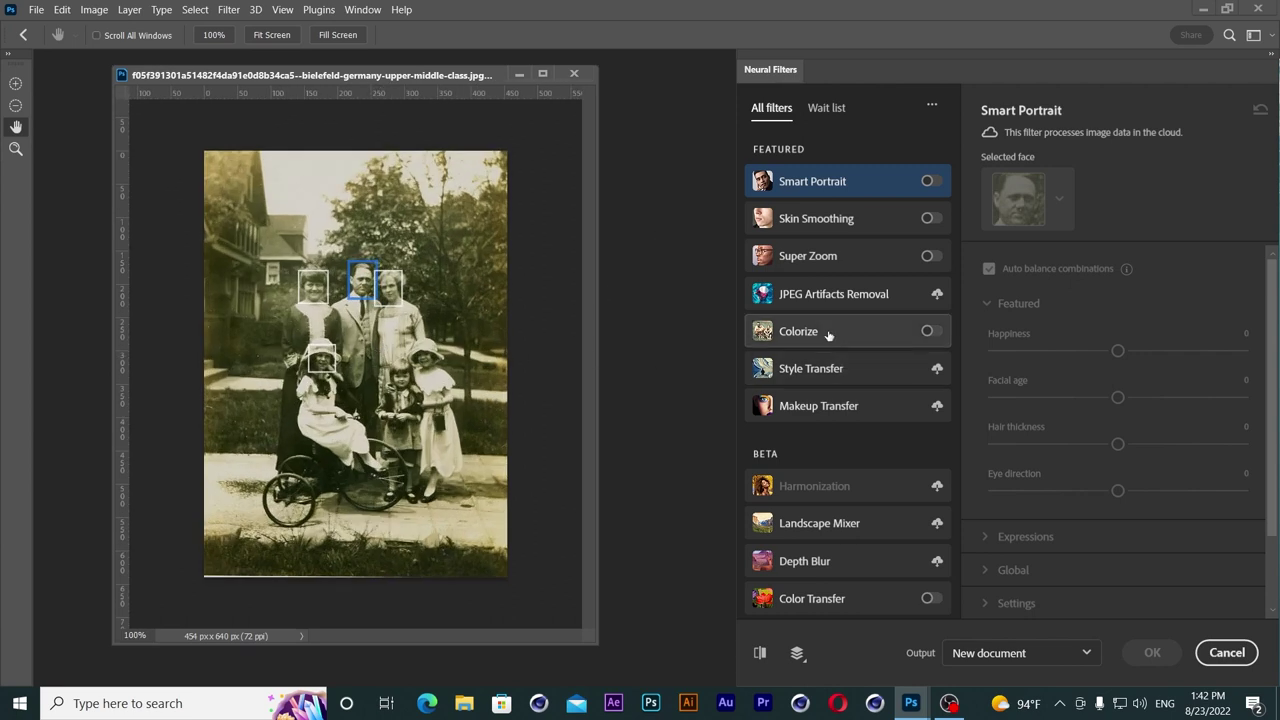
left_click(930, 332)
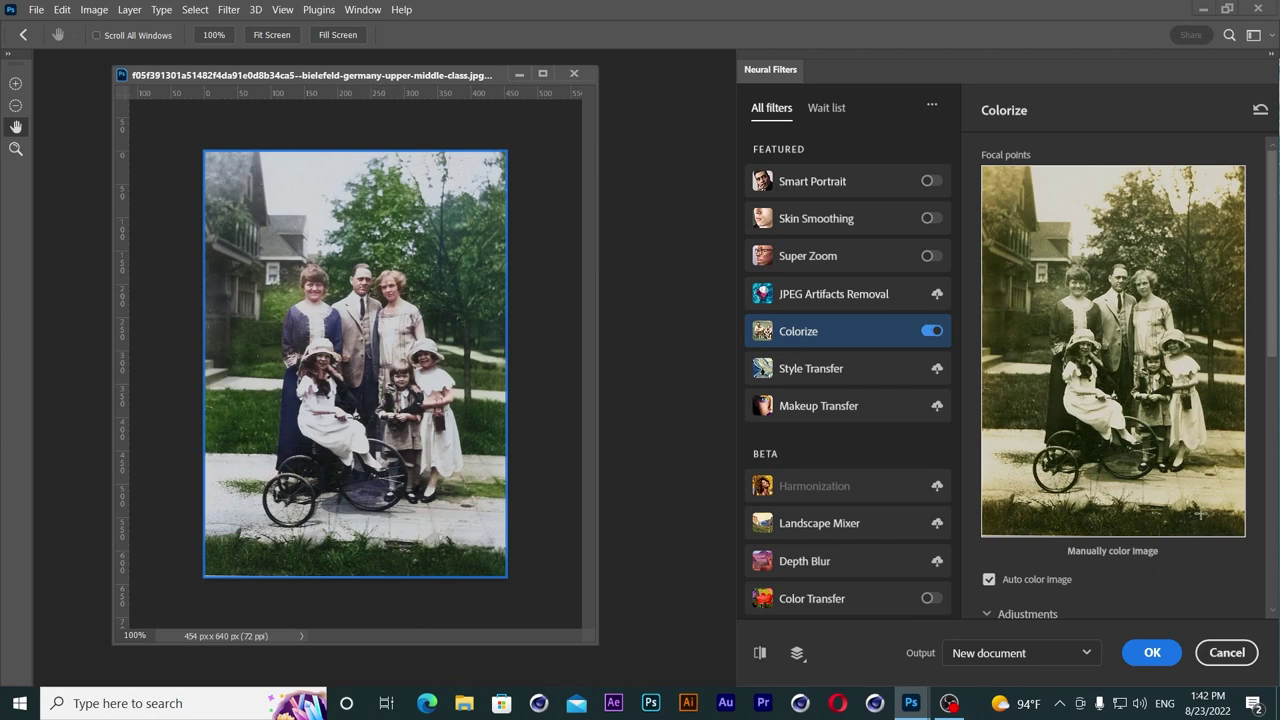
Step: Raise the Colorize saturation to +17
scroll(1268, 383, "down", 4)
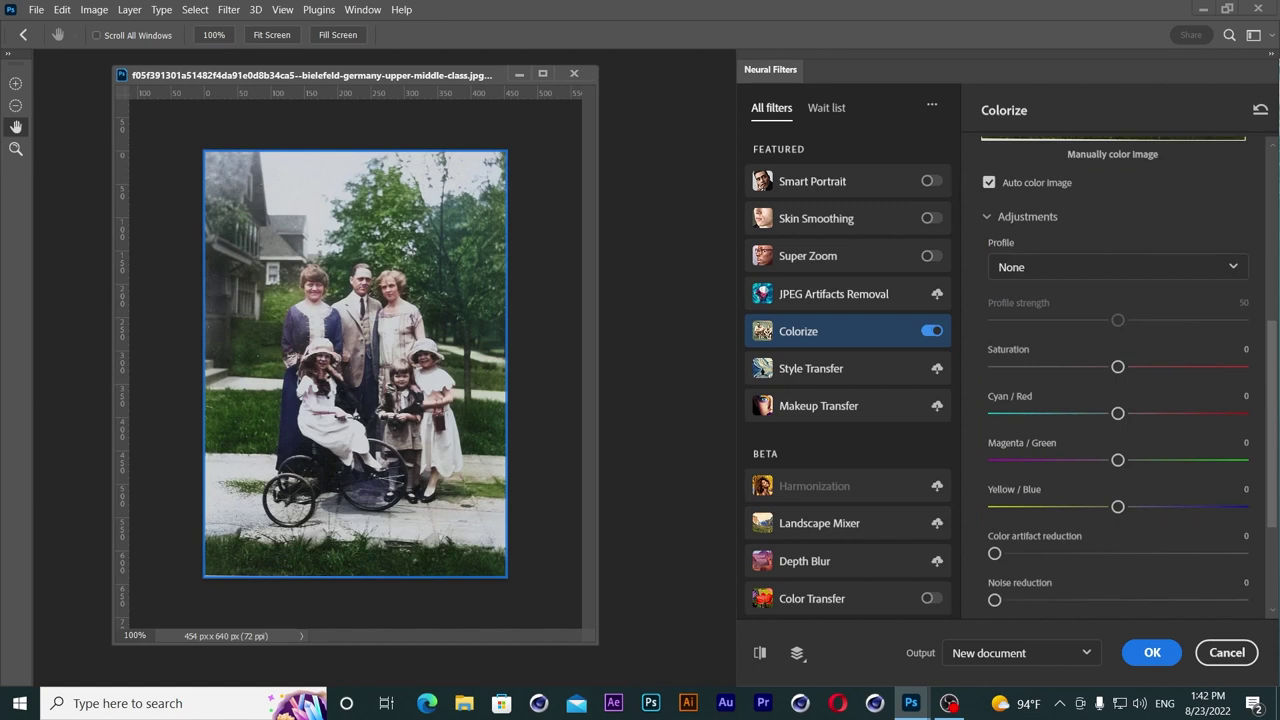
mouse_move(1274, 410)
left_mouse_down()
mouse_move(1277, 298)
mouse_move(1270, 341)
left_mouse_up()
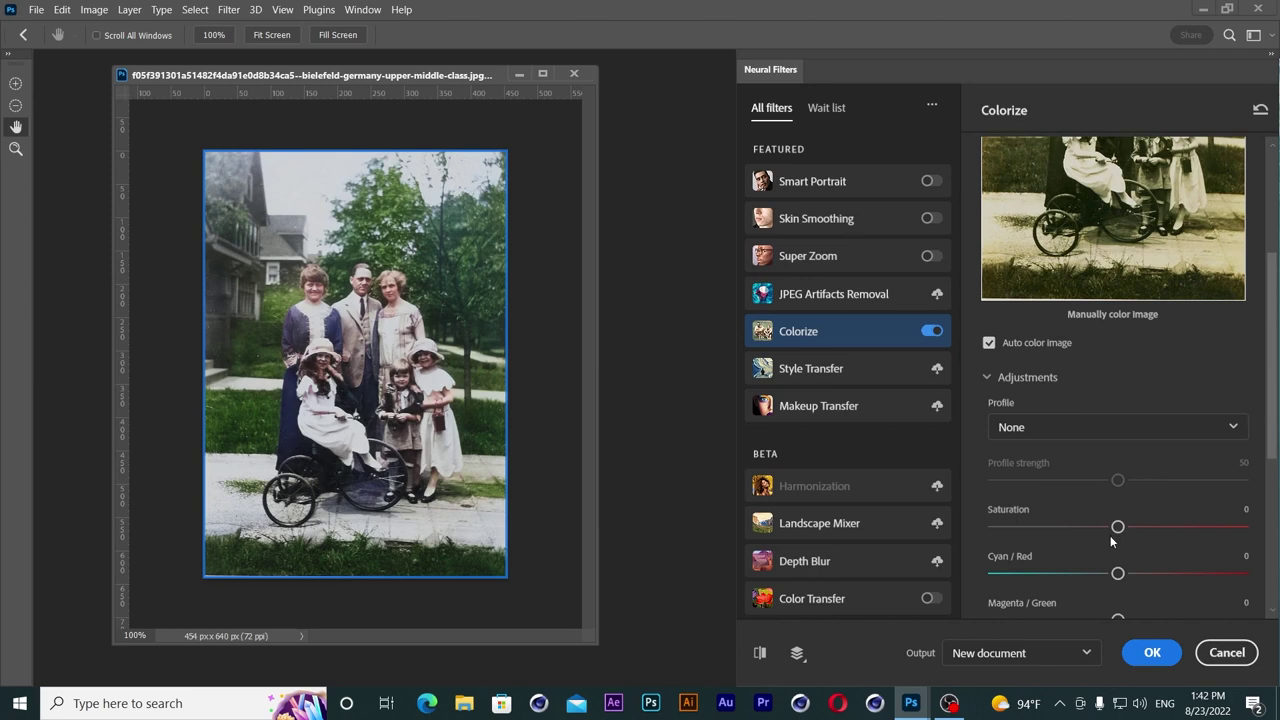
left_click_drag(1118, 526, 1142, 526)
left_click_drag(1142, 526, 1160, 526)
Step: Set noise reduction to 7 and apply Colorize as a new document
left_click_drag(1274, 458, 1277, 508)
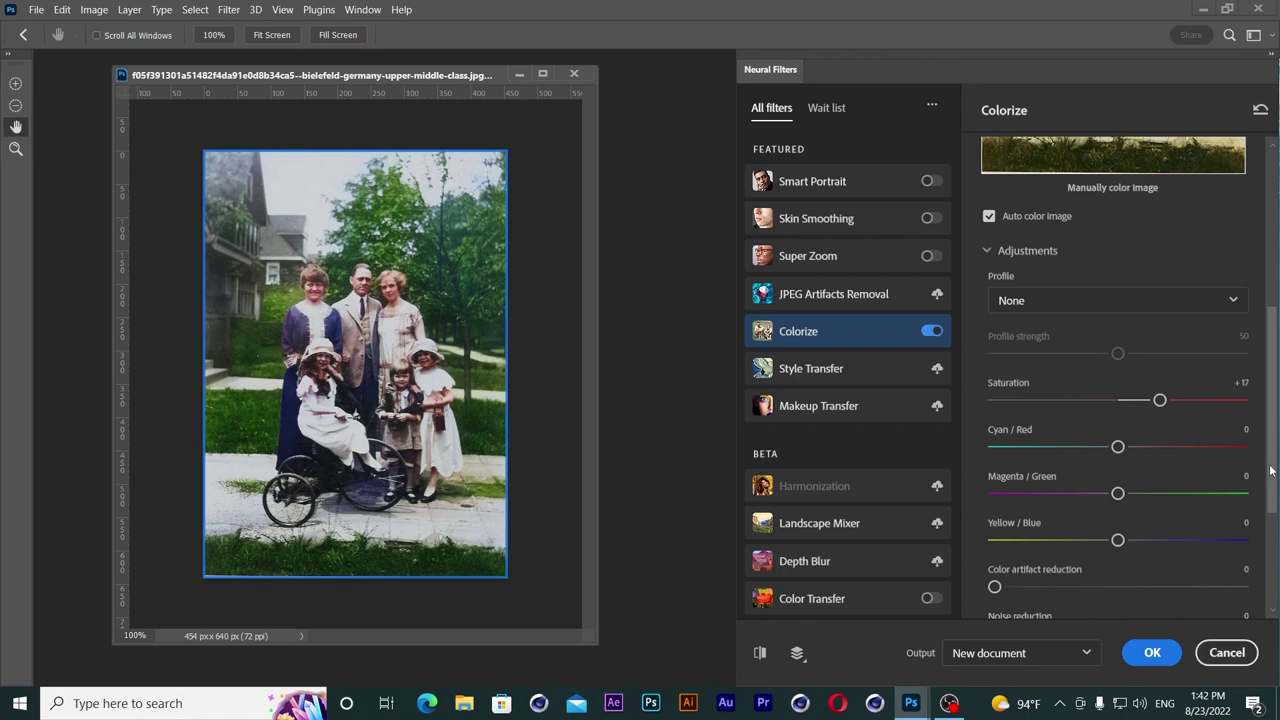
left_click_drag(1276, 458, 1277, 535)
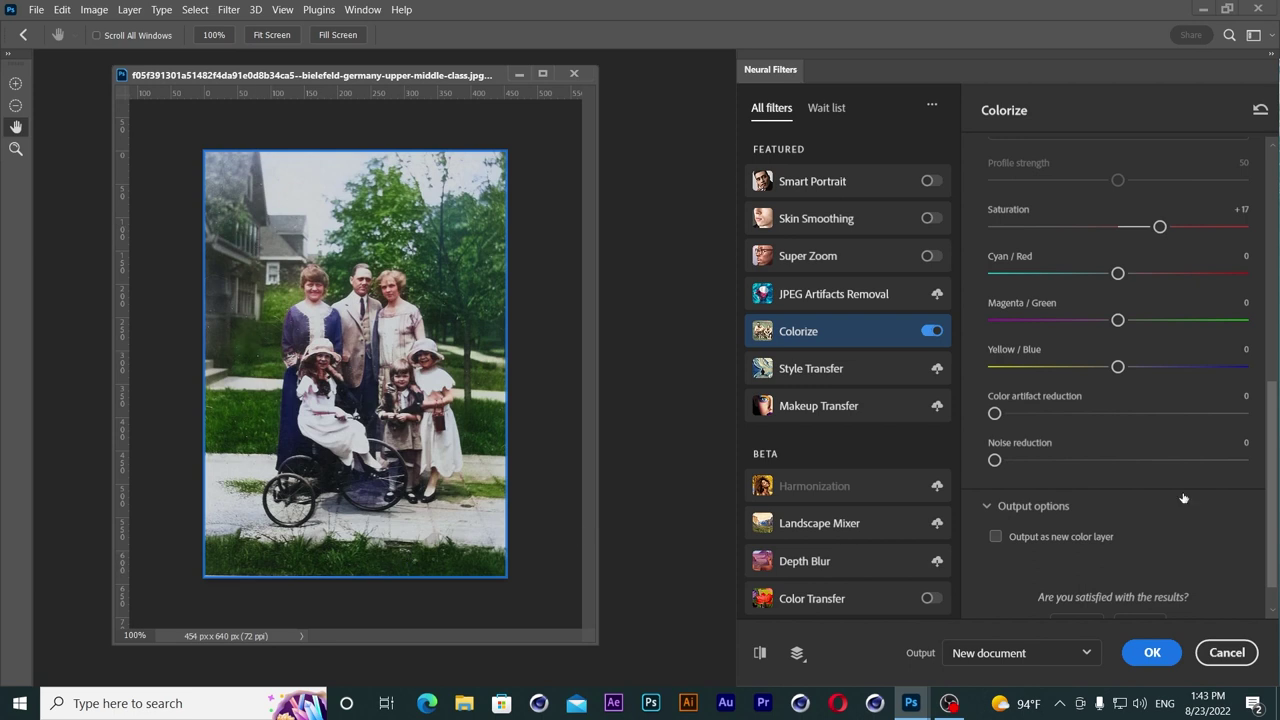
left_click_drag(994, 460, 1011, 461)
left_click(1146, 660)
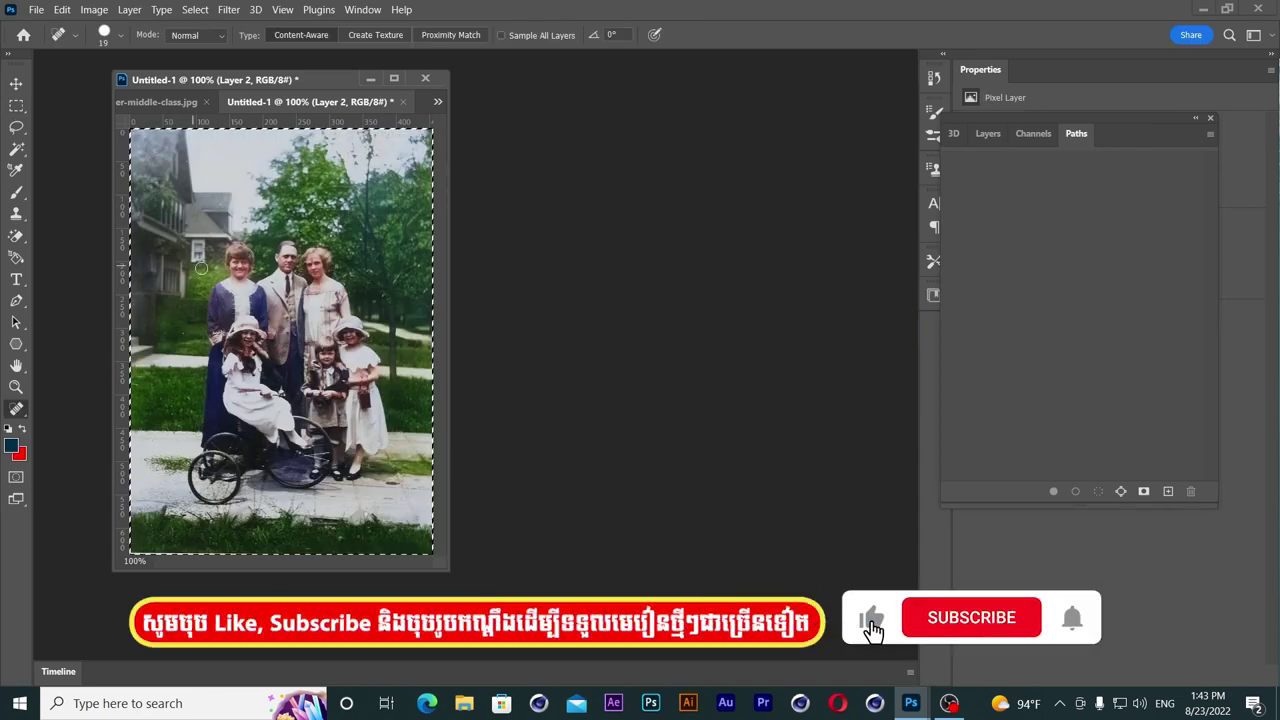
Step: Open oldphotofrowning.0.jpg, then enlarge its window and move it slightly right
key("ctrl+o")
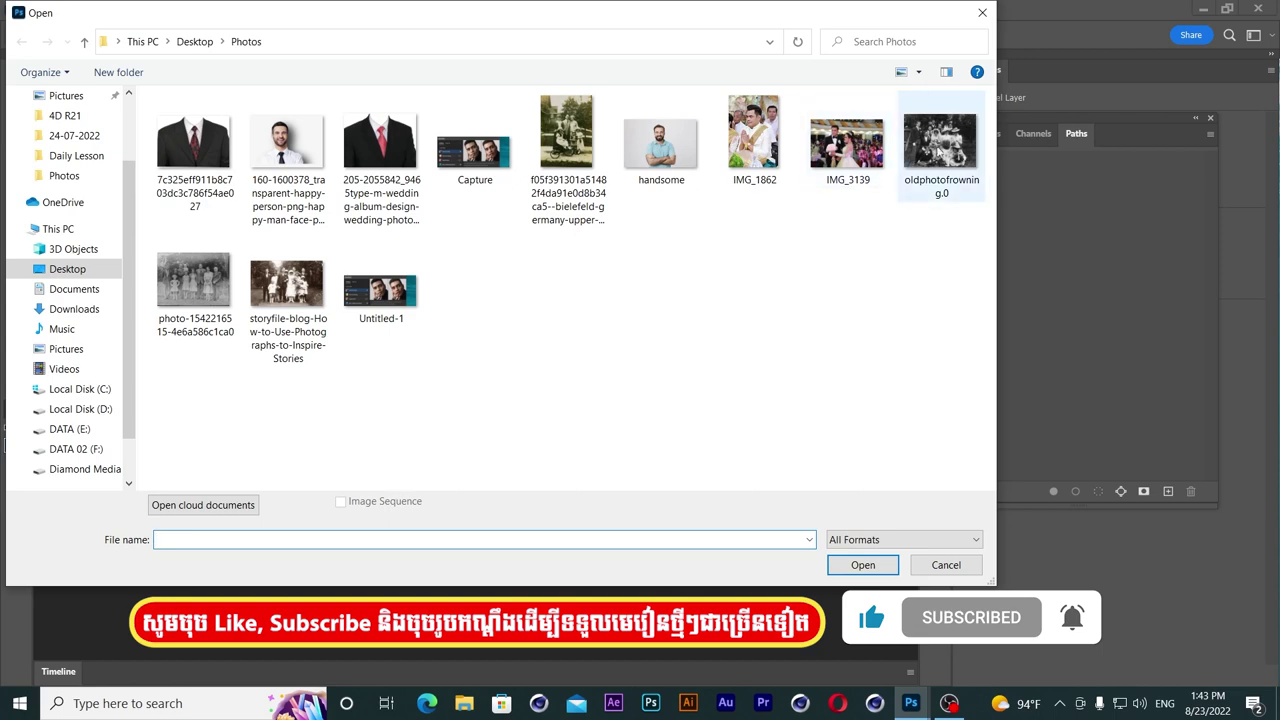
double_click(938, 150)
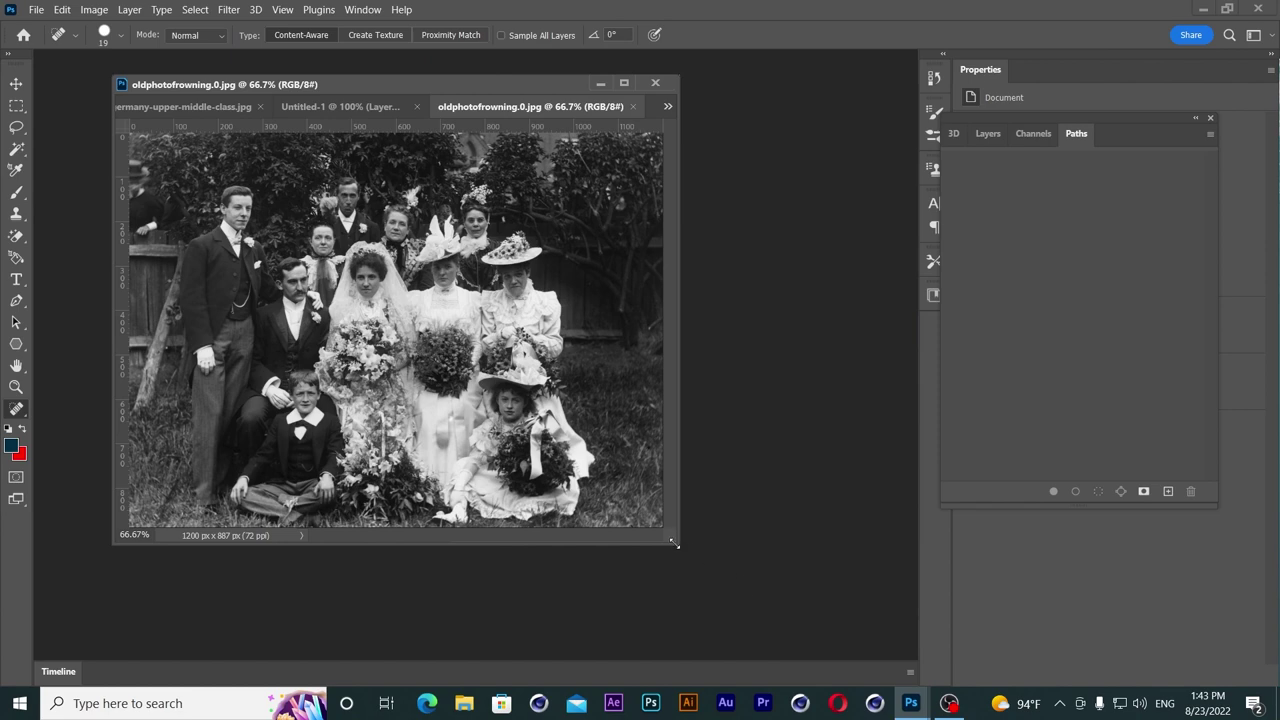
left_click_drag(677, 543, 726, 580)
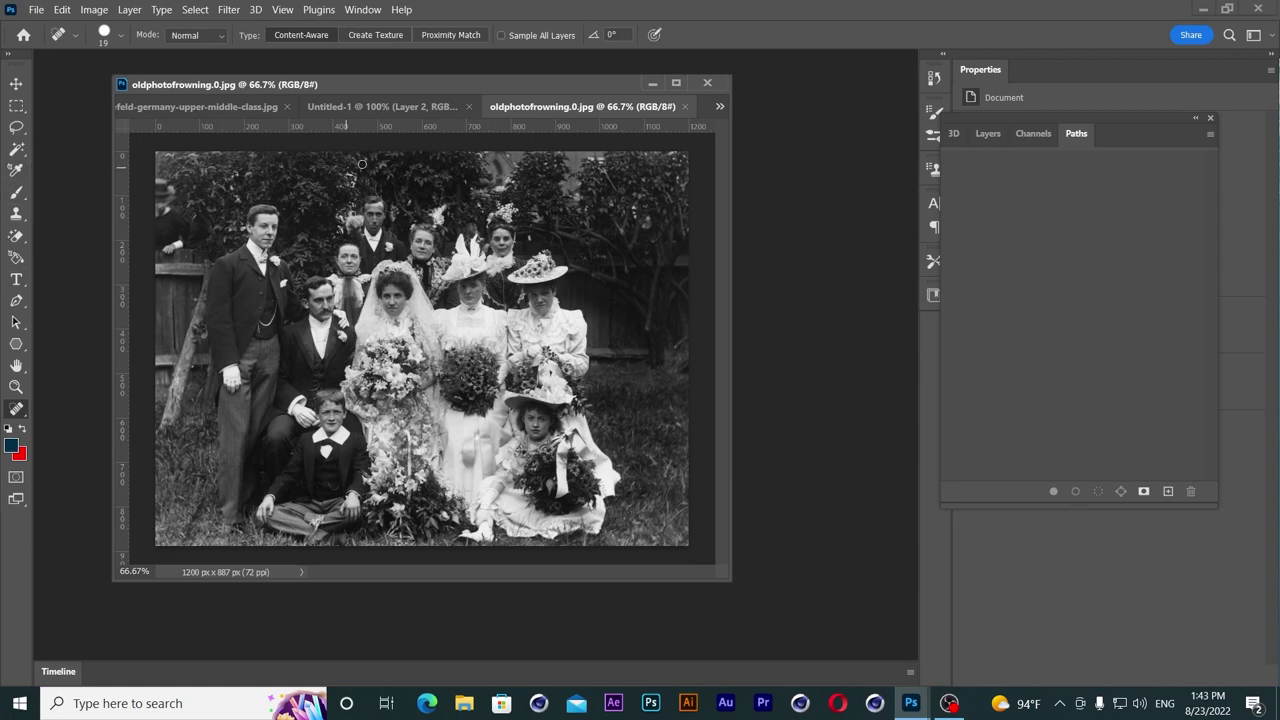
left_click_drag(422, 84, 463, 82)
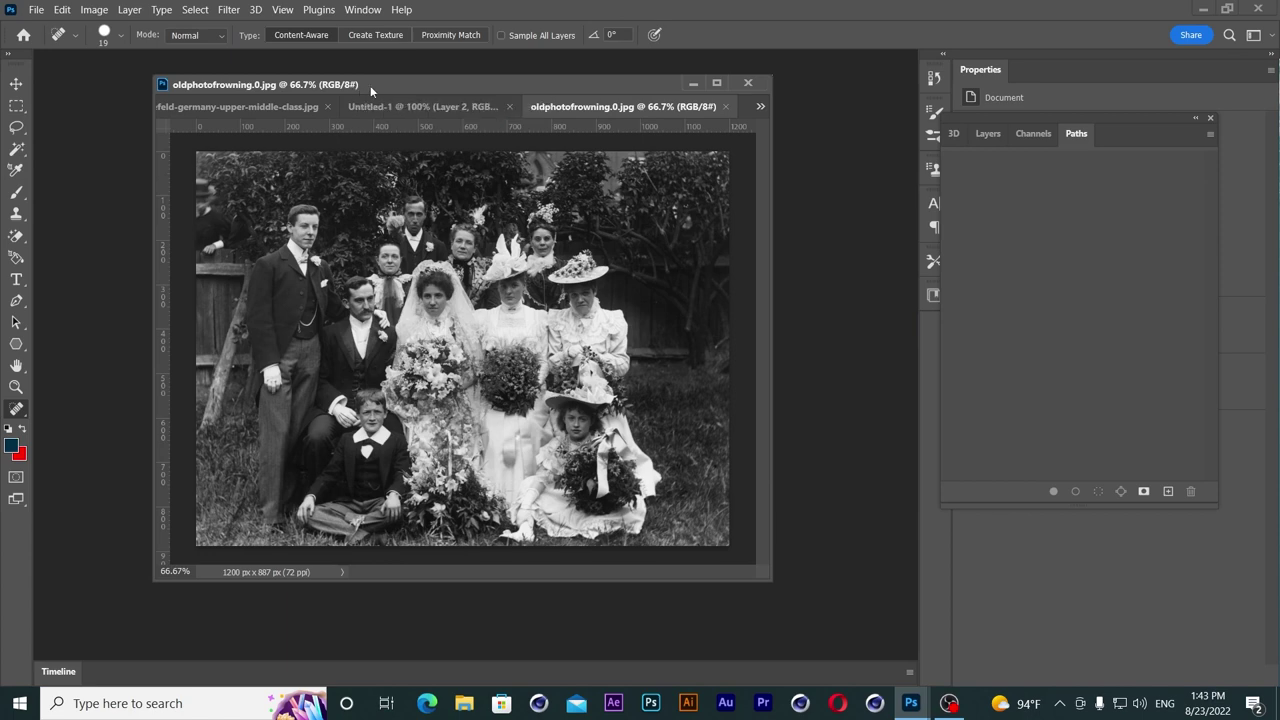
left_click(230, 12)
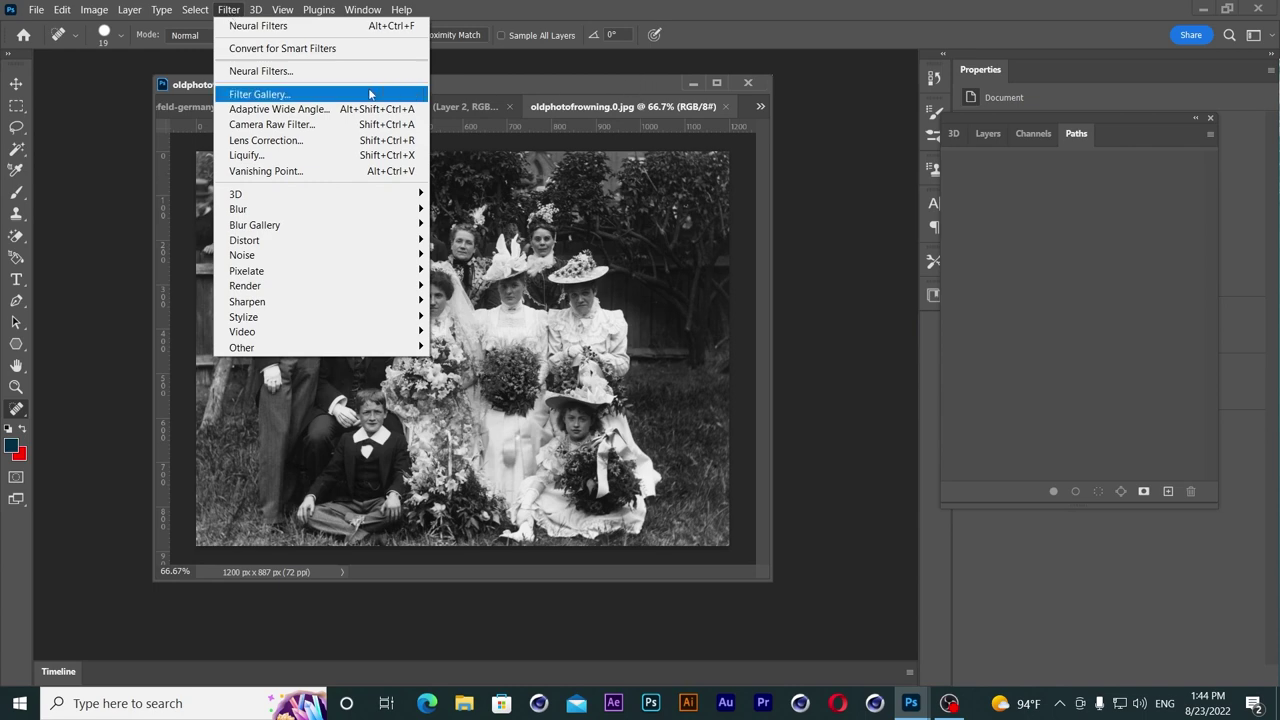
Step: Turn on Neural Filters Colorize for the oldphotofrowning.0.jpg wedding photo
left_click(260, 71)
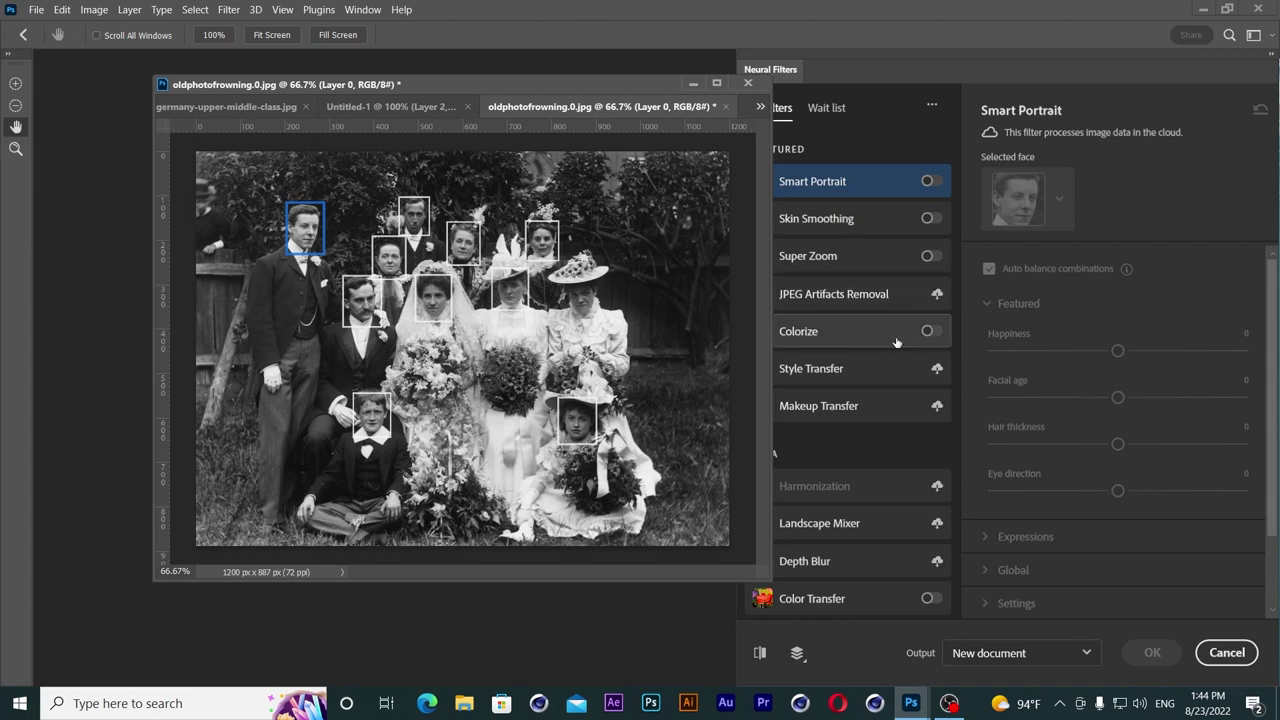
left_click(931, 332)
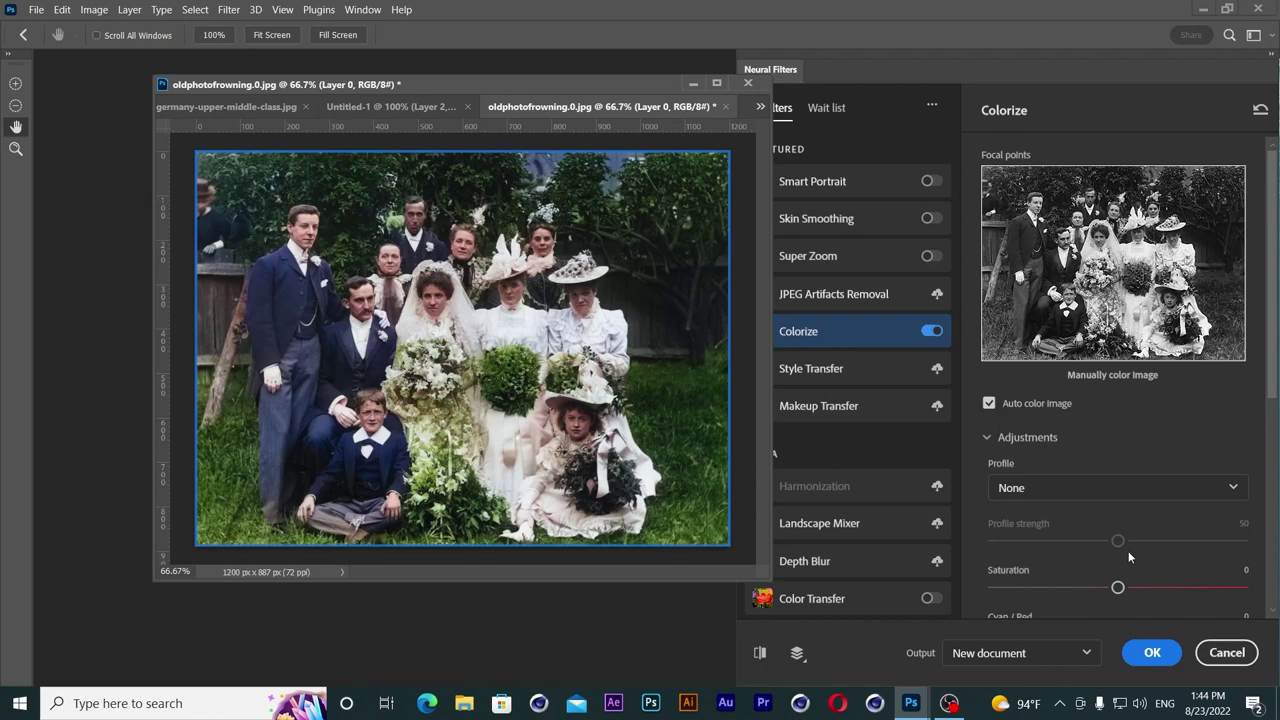
Step: Raise saturation to +11, try Retro bright, revert to no profile, output new document
left_click_drag(1117, 587, 1135, 588)
left_click_drag(1135, 588, 1132, 588)
left_click(1060, 488)
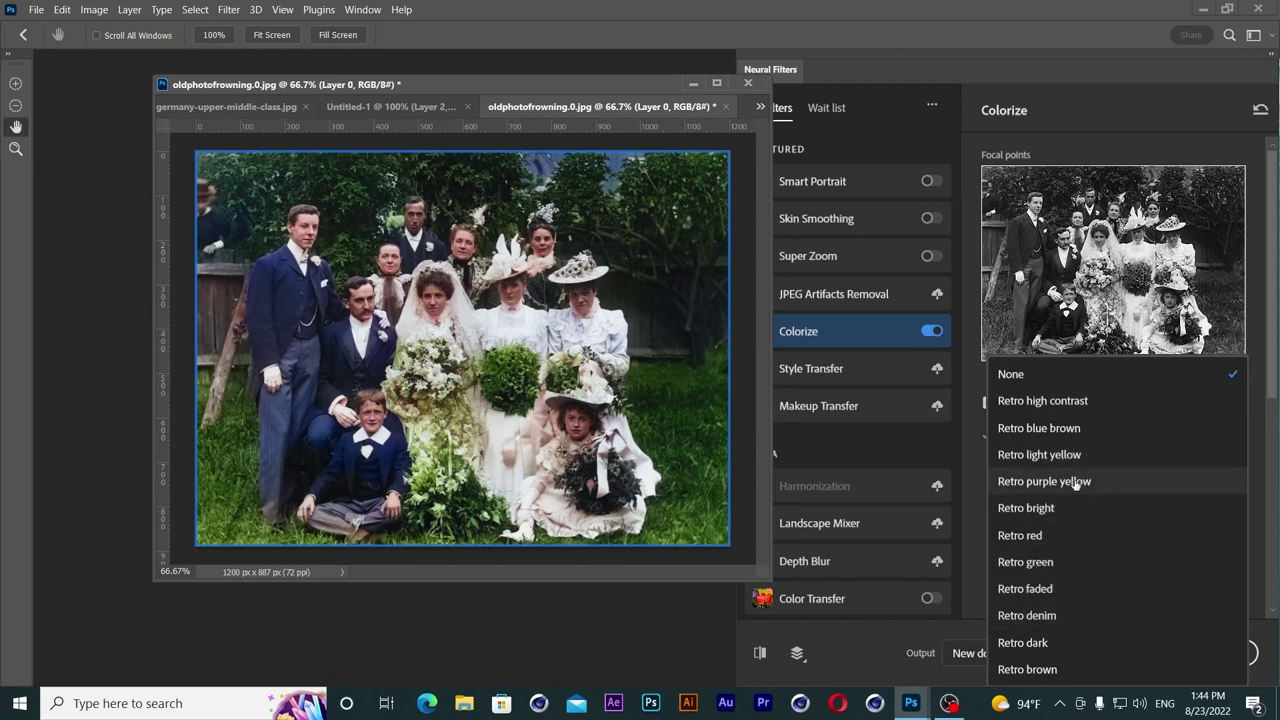
left_click(1036, 508)
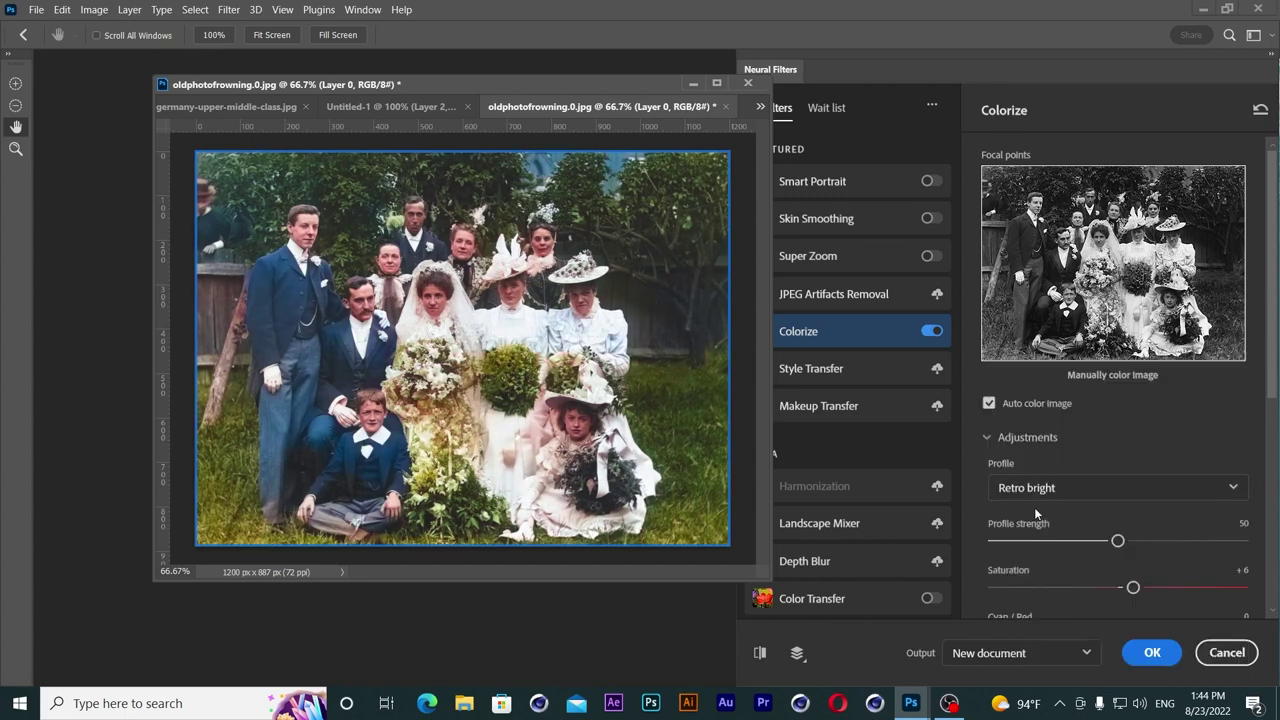
left_click(1034, 489)
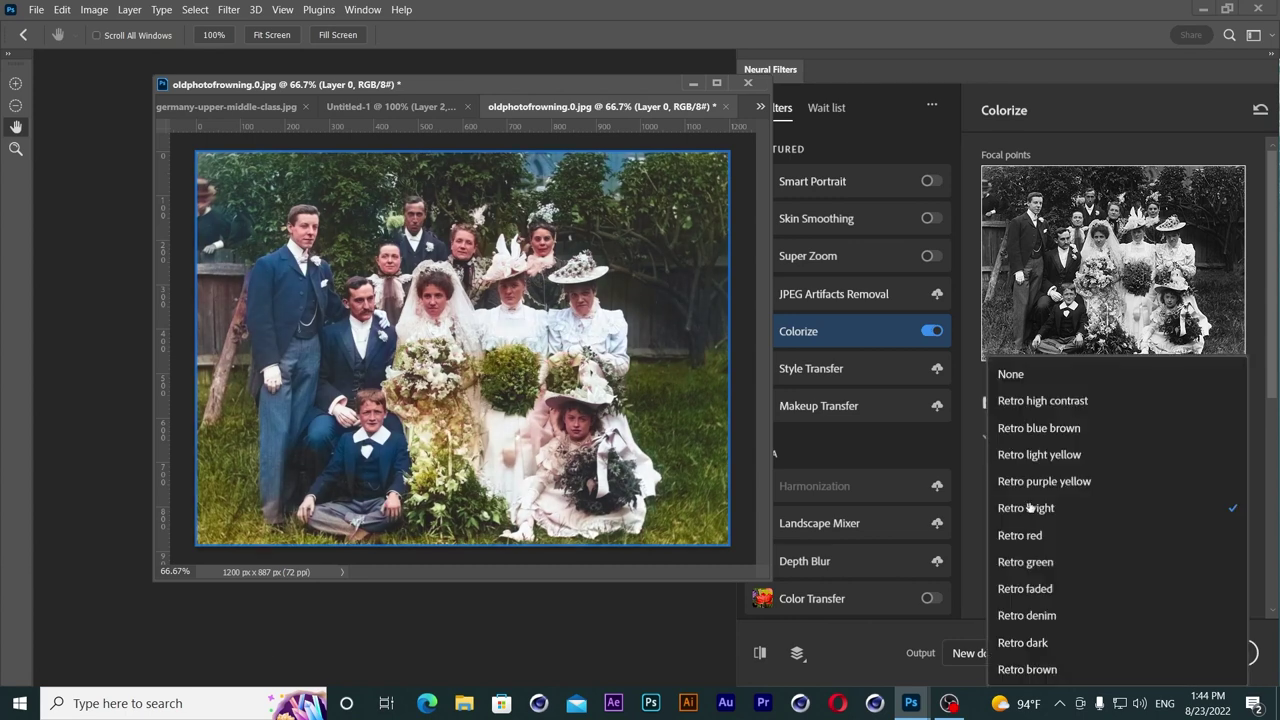
left_click(1020, 376)
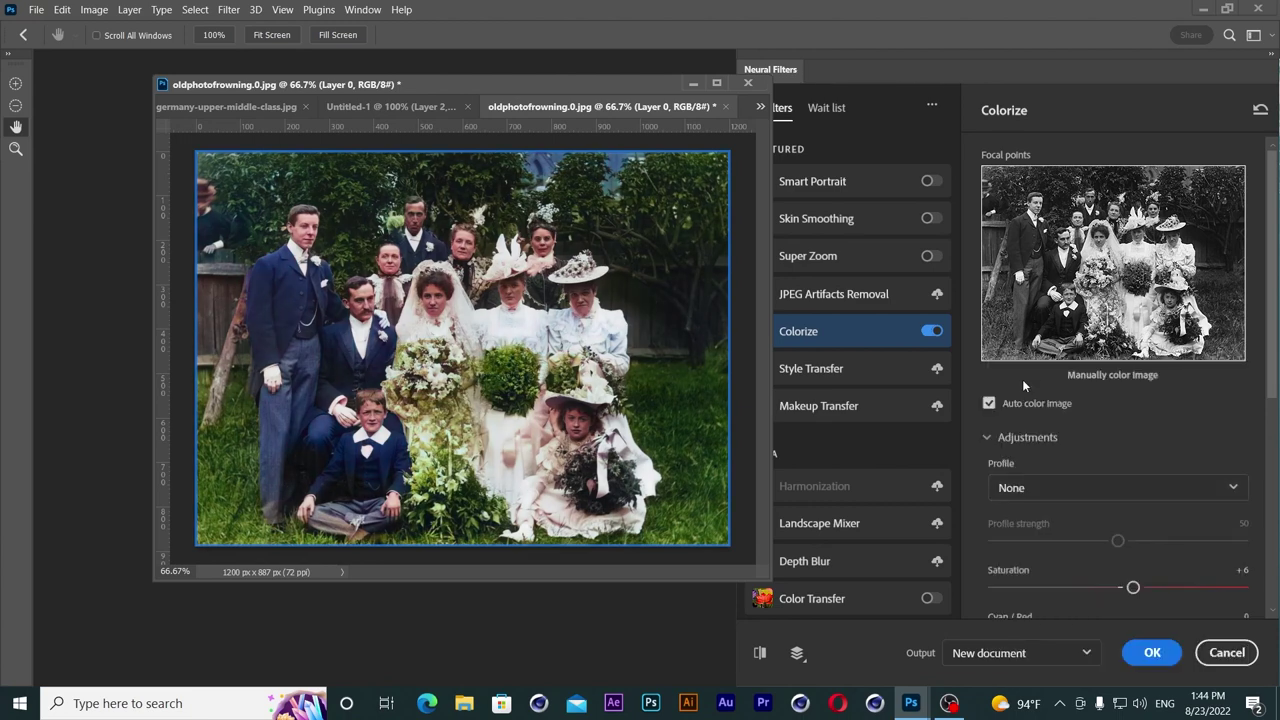
left_click(1152, 655)
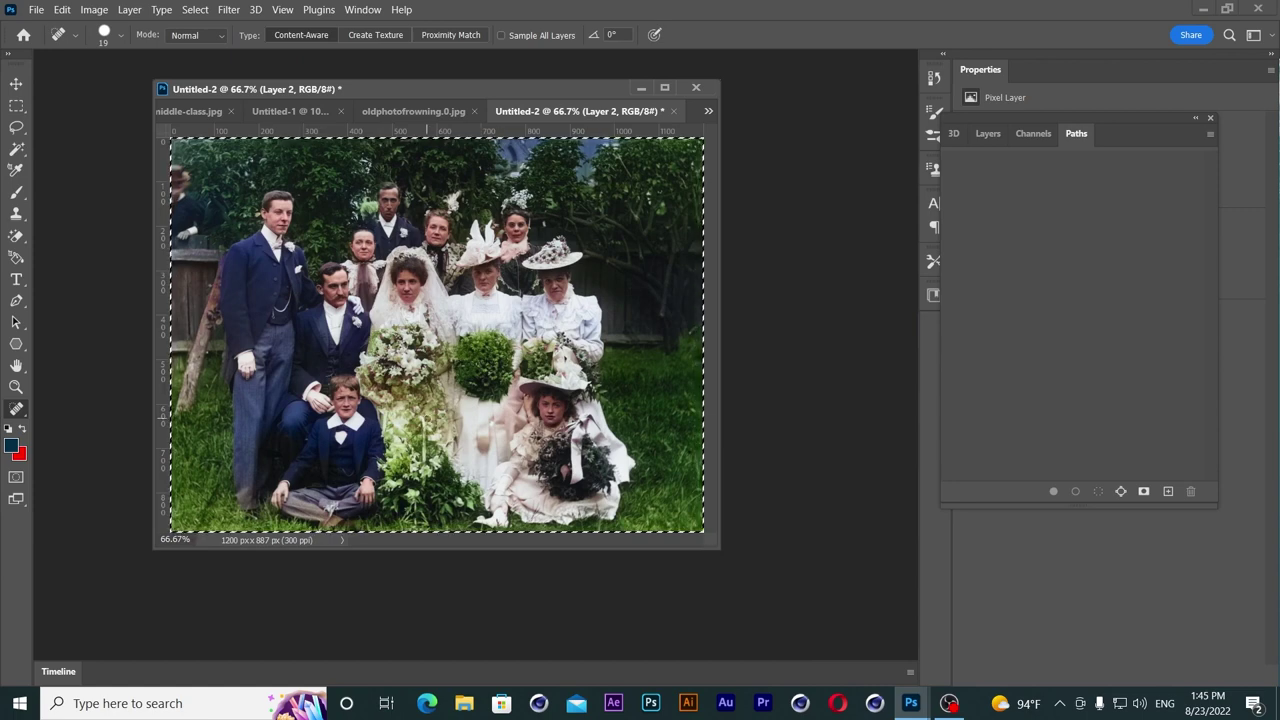
Step: Choose Filter > Neural Filters on the colorized Untitled-2 wedding document
left_click(228, 9)
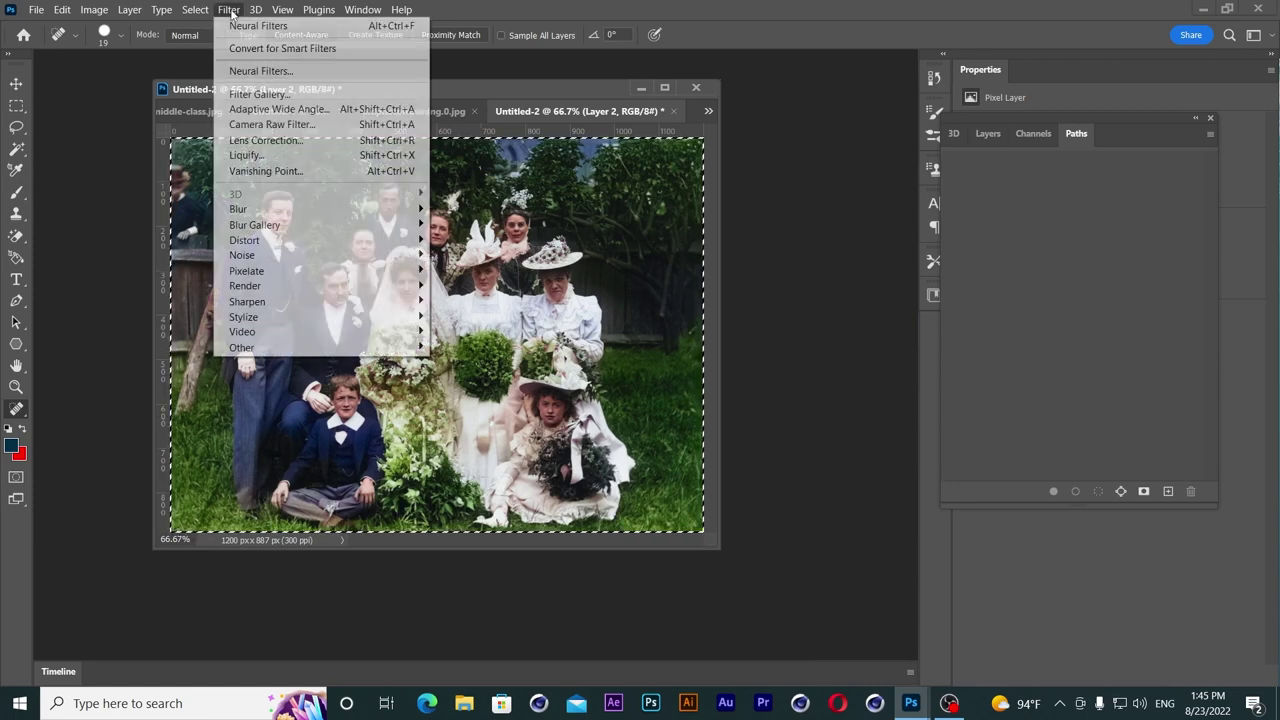
left_click(260, 71)
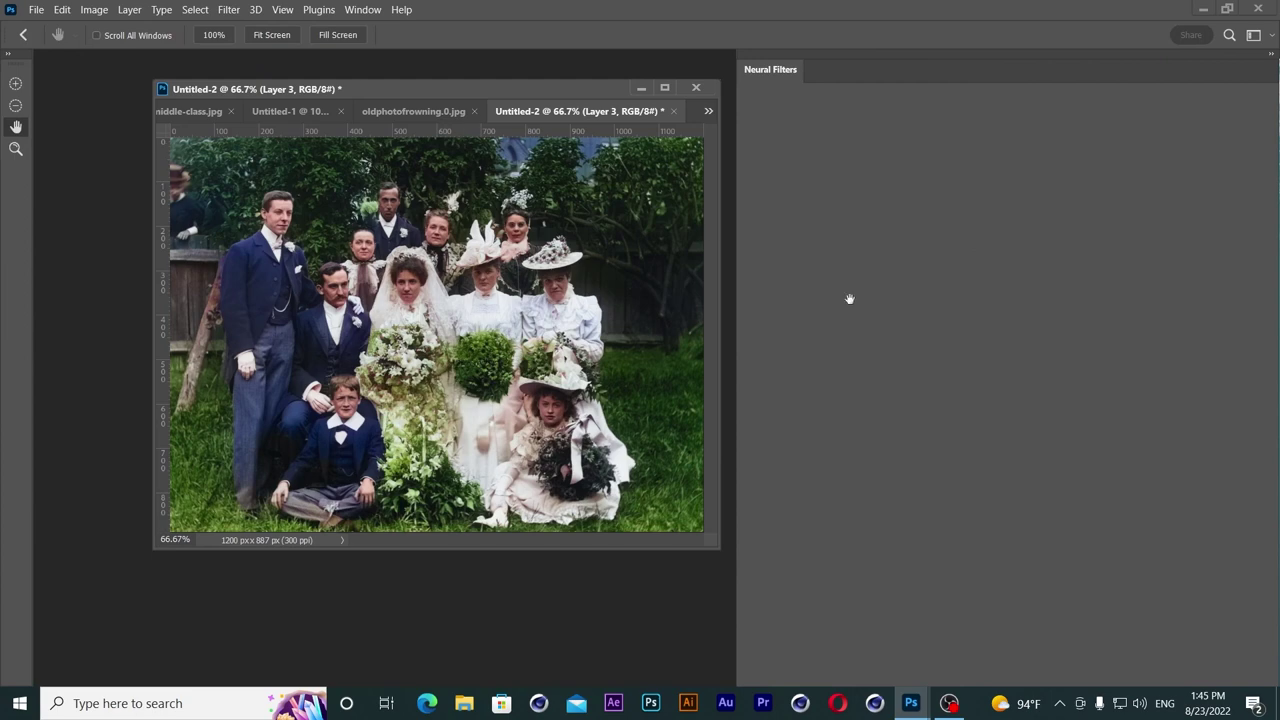